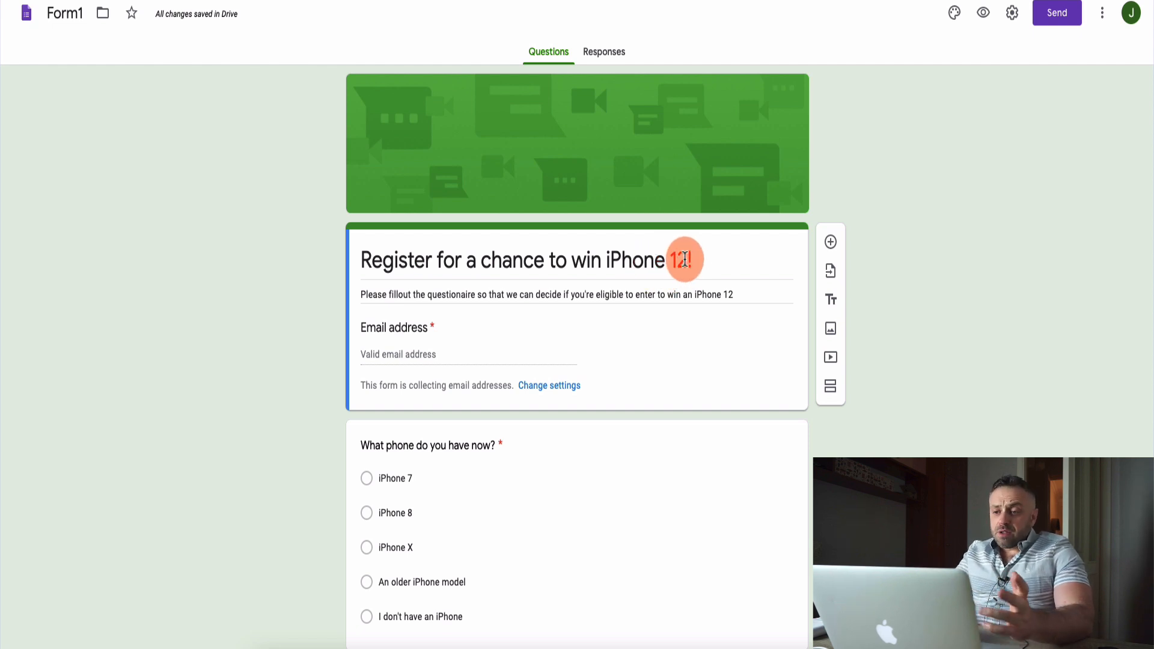
# Change the form's title to "Register for a chance to win iPhone 11 Pro Max!".
pyautogui.click(688, 260)
pyautogui.write('1')
pyautogui.press('super+z')
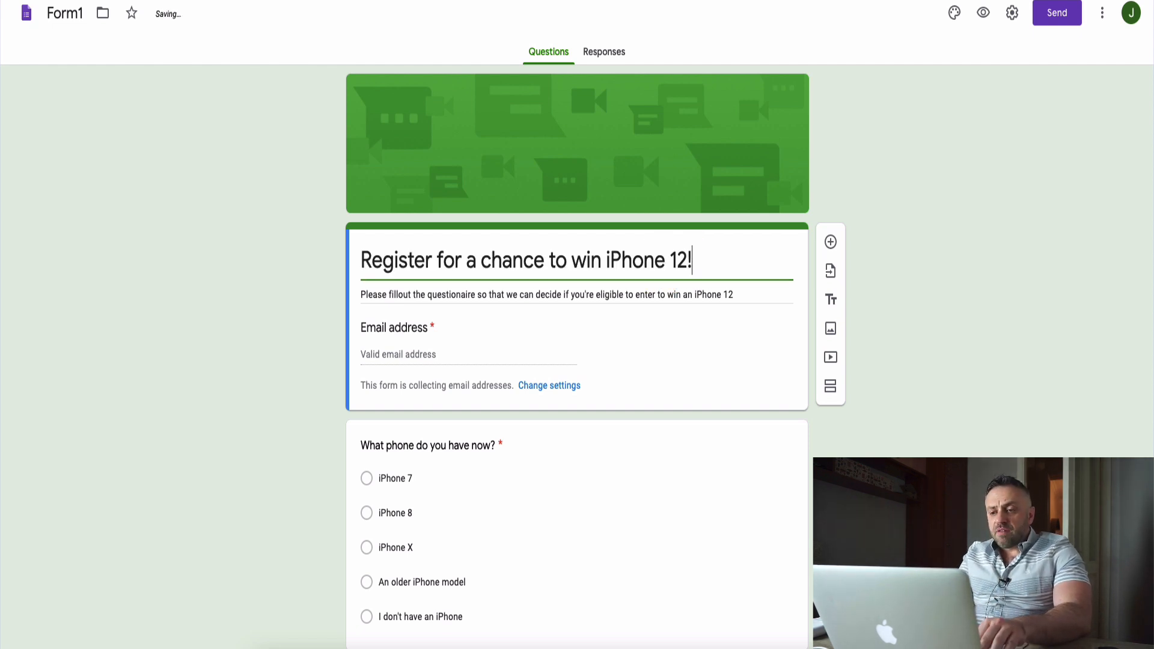
pyautogui.press('Left')
pyautogui.press('BackSpace')
pyautogui.write('1 Pro Max')
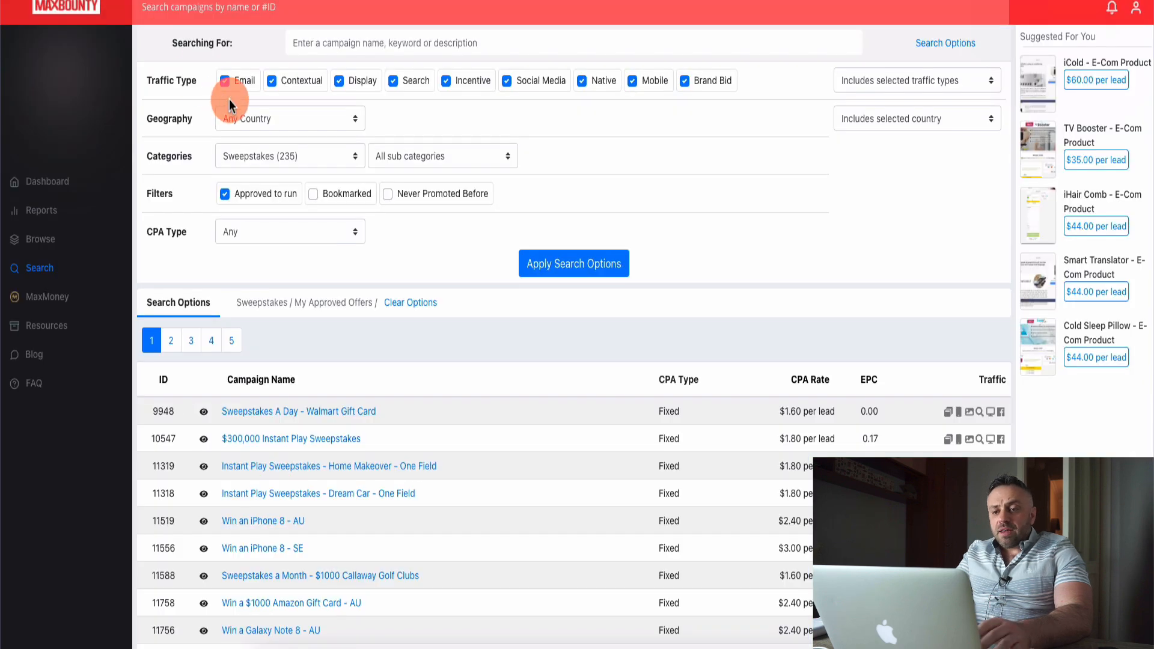
# Switch to MaxBounty, search the campaigns for "iphone" and browse the listed offers.
pyautogui.click(393, 46)
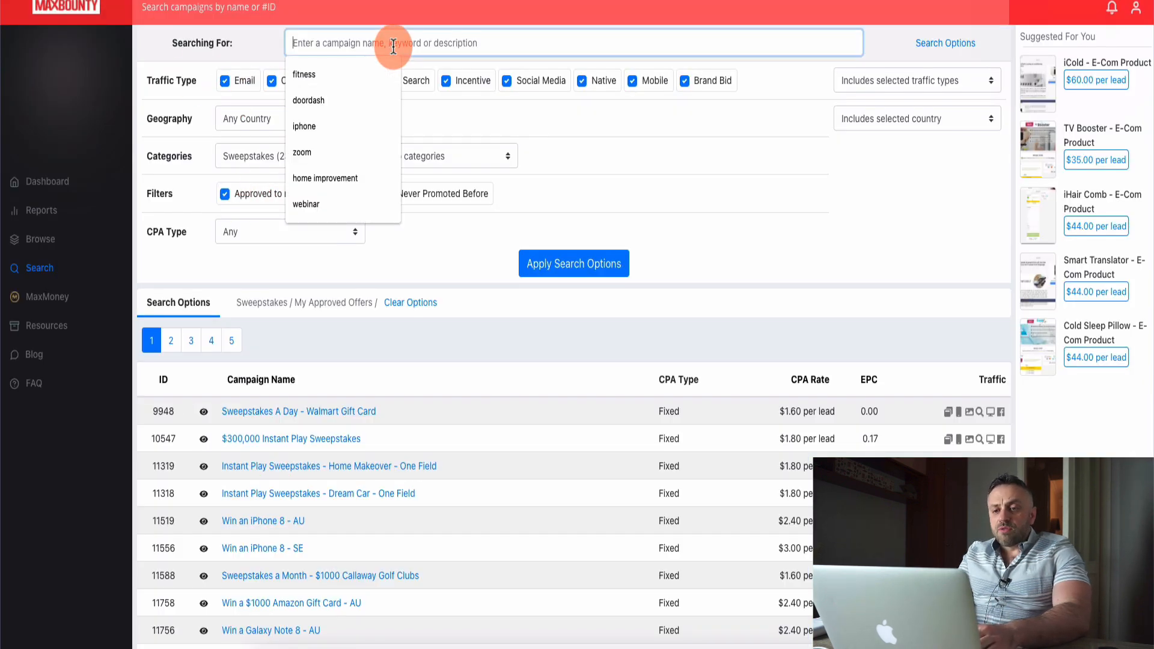
pyautogui.write('iphone')
pyautogui.press('Return')
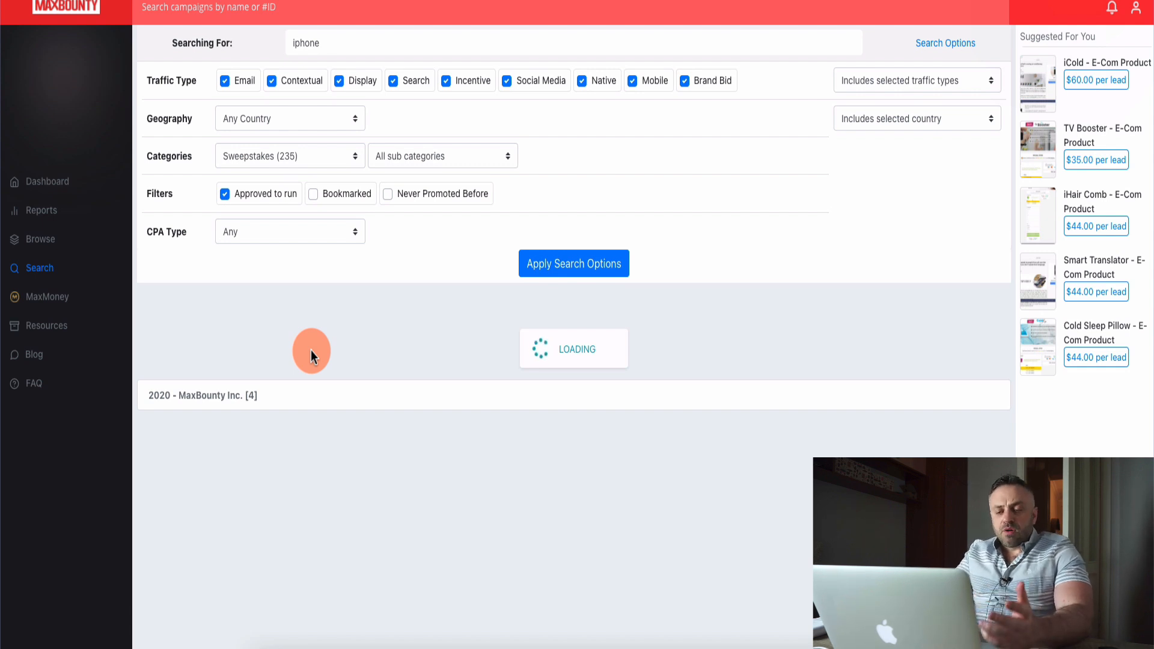
pyautogui.click(547, 268)
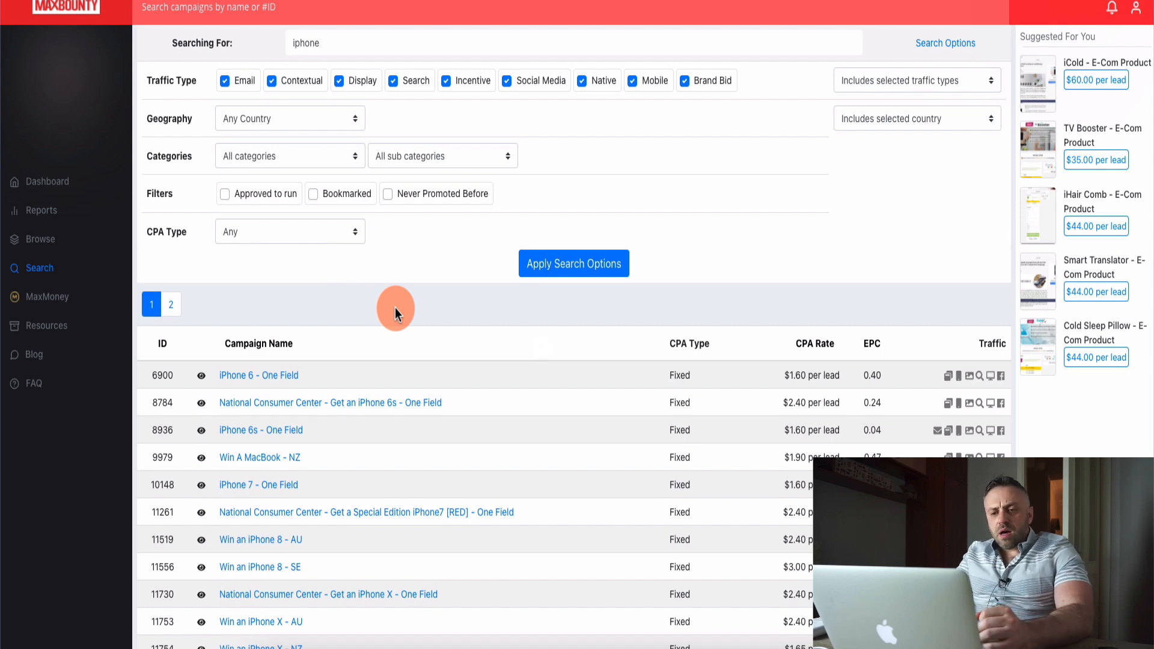
pyautogui.scroll(-3, 395, 308)
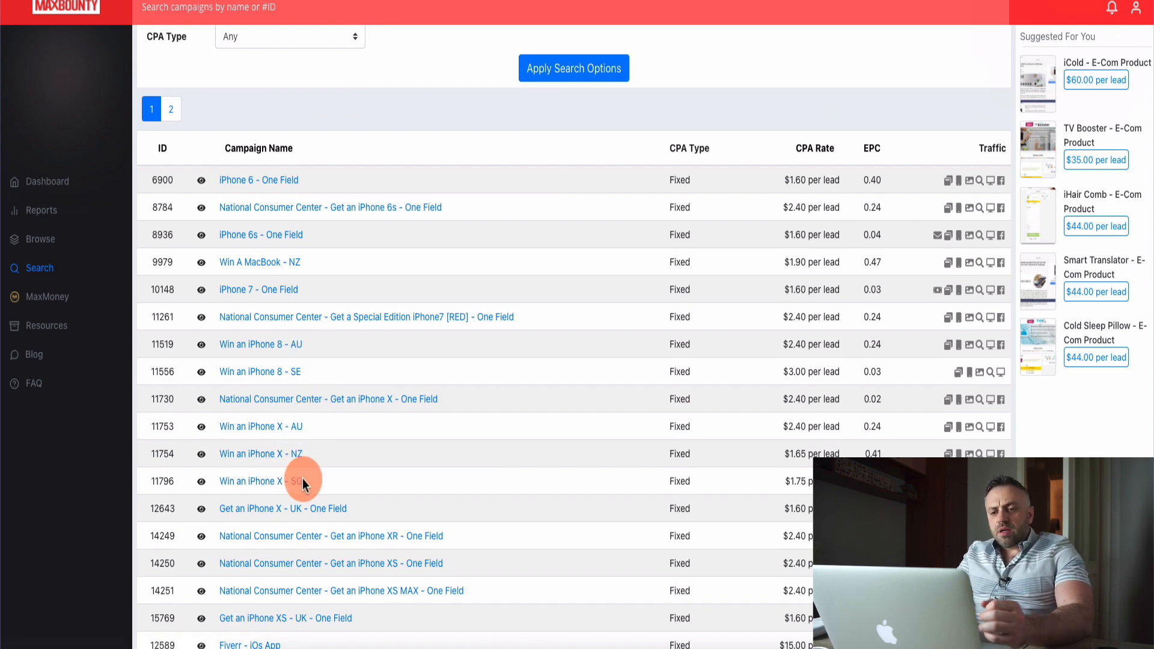
pyautogui.scroll(-2, 359, 464)
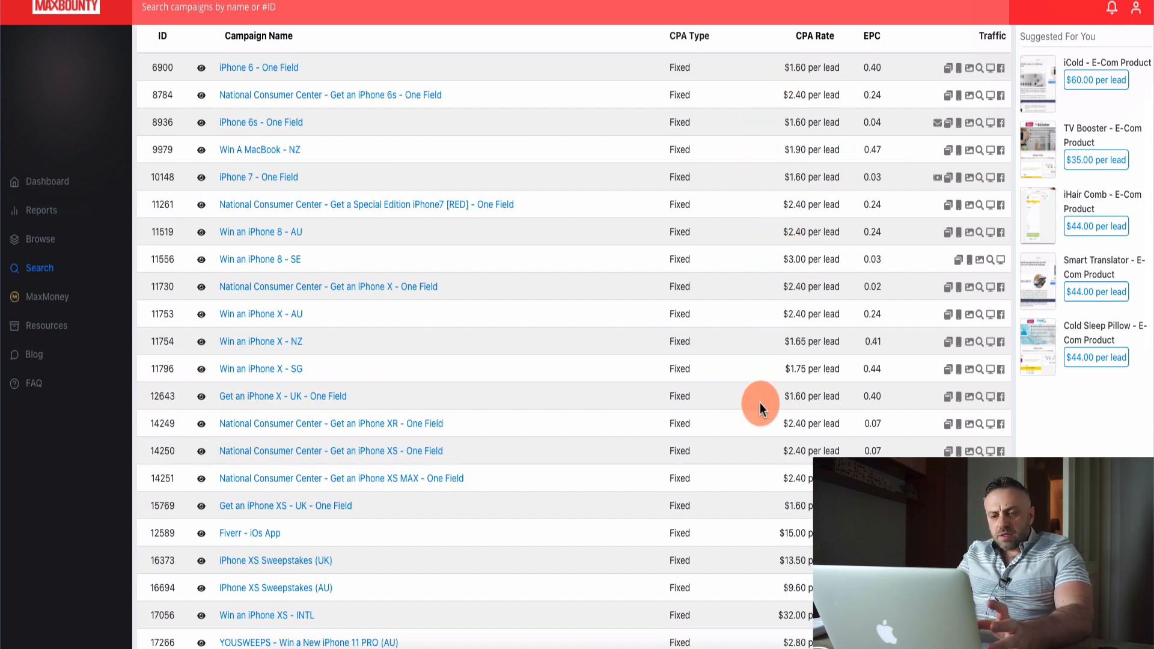
pyautogui.scroll(-2, 759, 403)
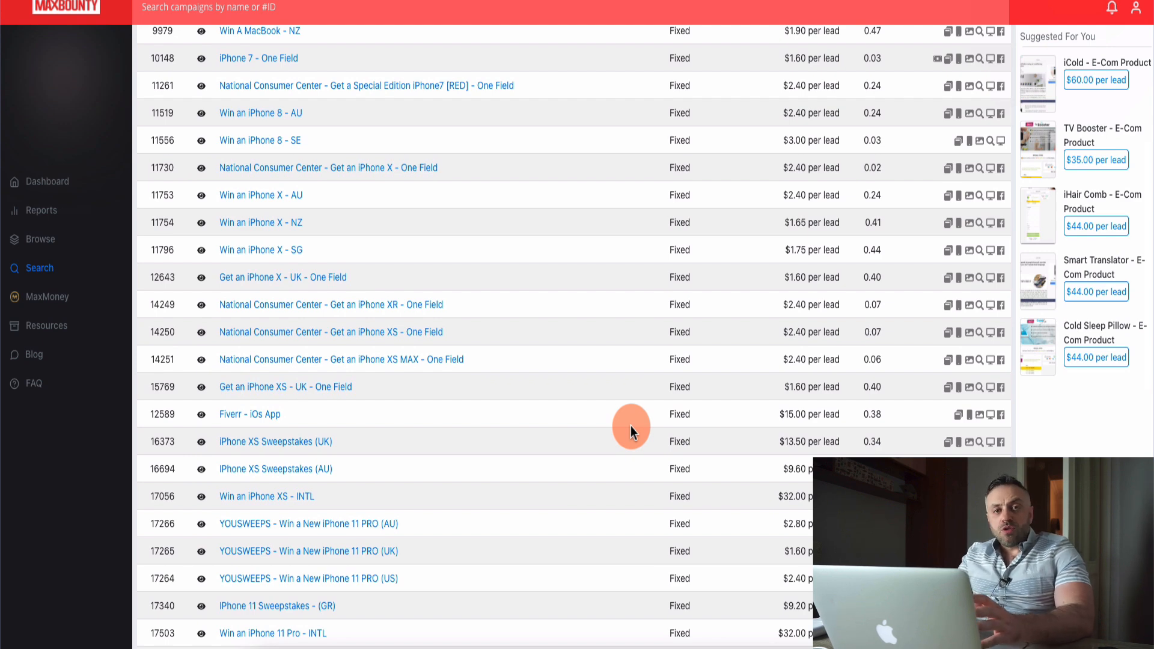
pyautogui.scroll(7, 553, 284)
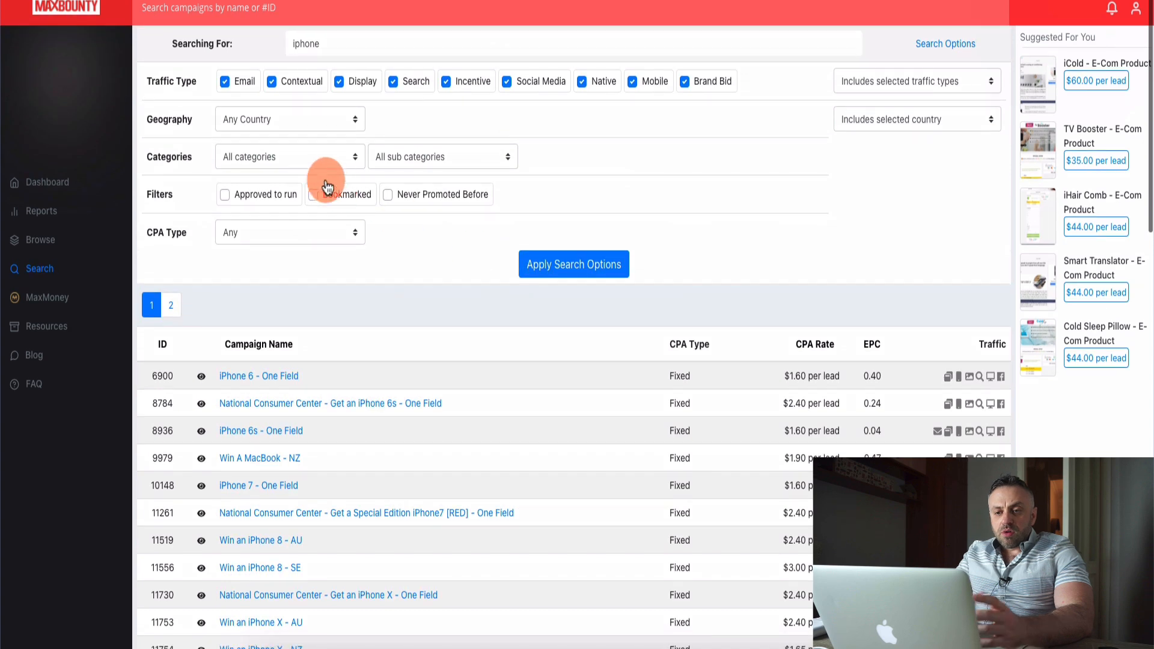
# Narrow the iphone campaign search to the United States and look through the matching offers.
pyautogui.click(315, 113)
pyautogui.press('u')
pyautogui.press('Down')
pyautogui.press('Down')
pyautogui.press('Down')
pyautogui.press('Down')
pyautogui.press('Down')
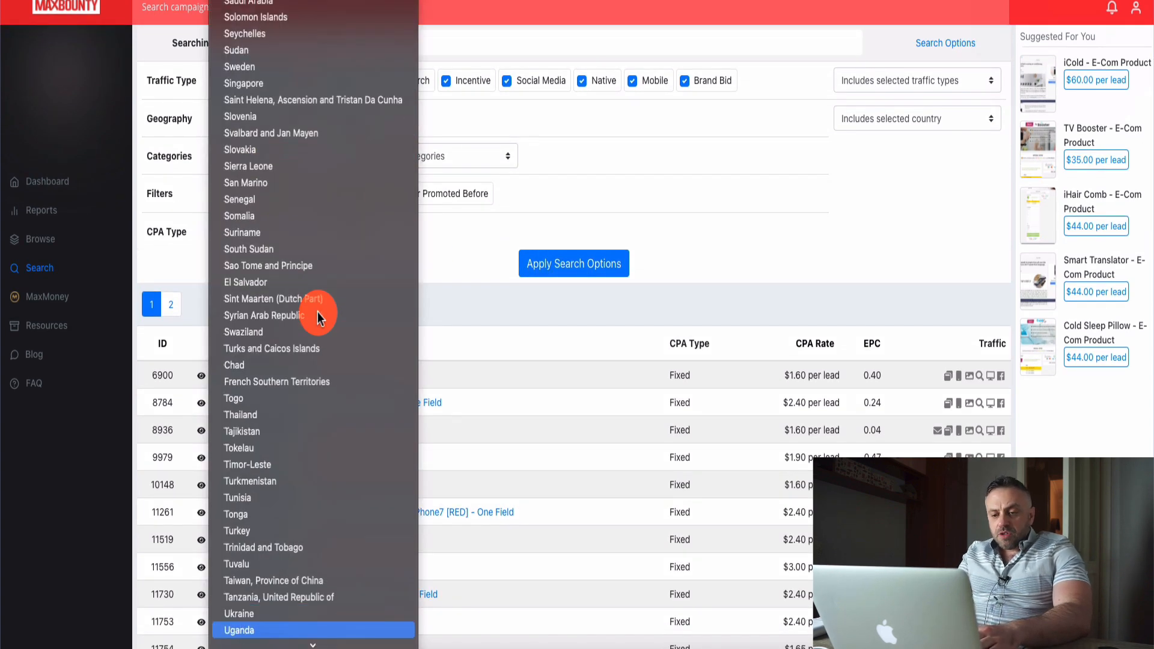
pyautogui.press('Up')
pyautogui.press('Return')
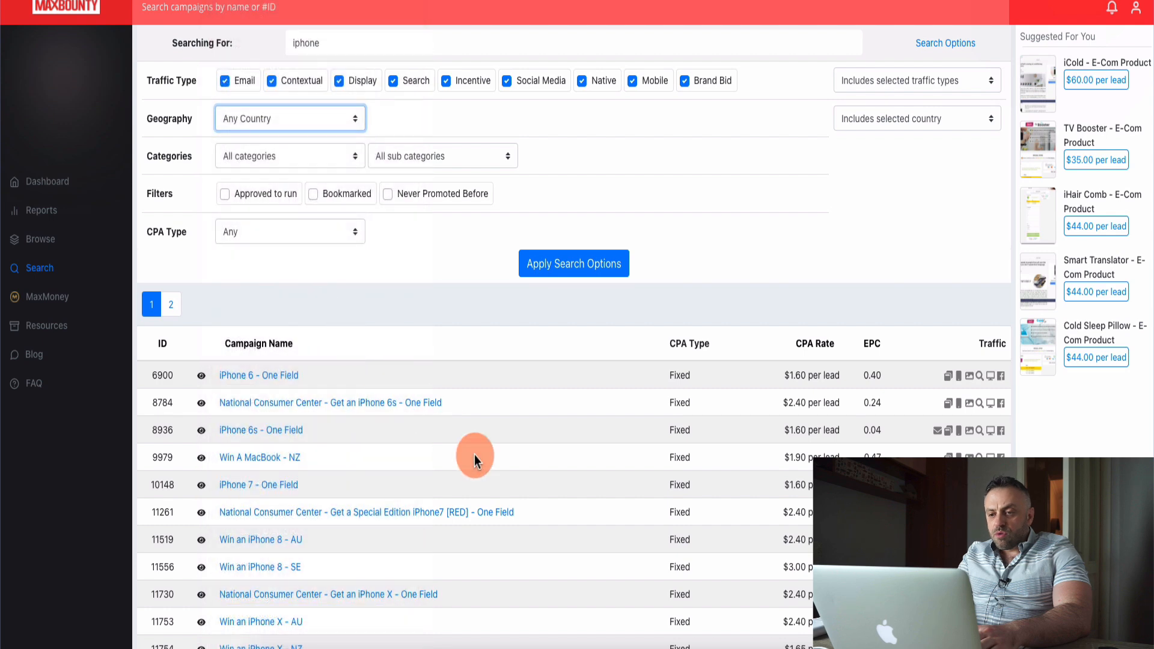
pyautogui.click(584, 275)
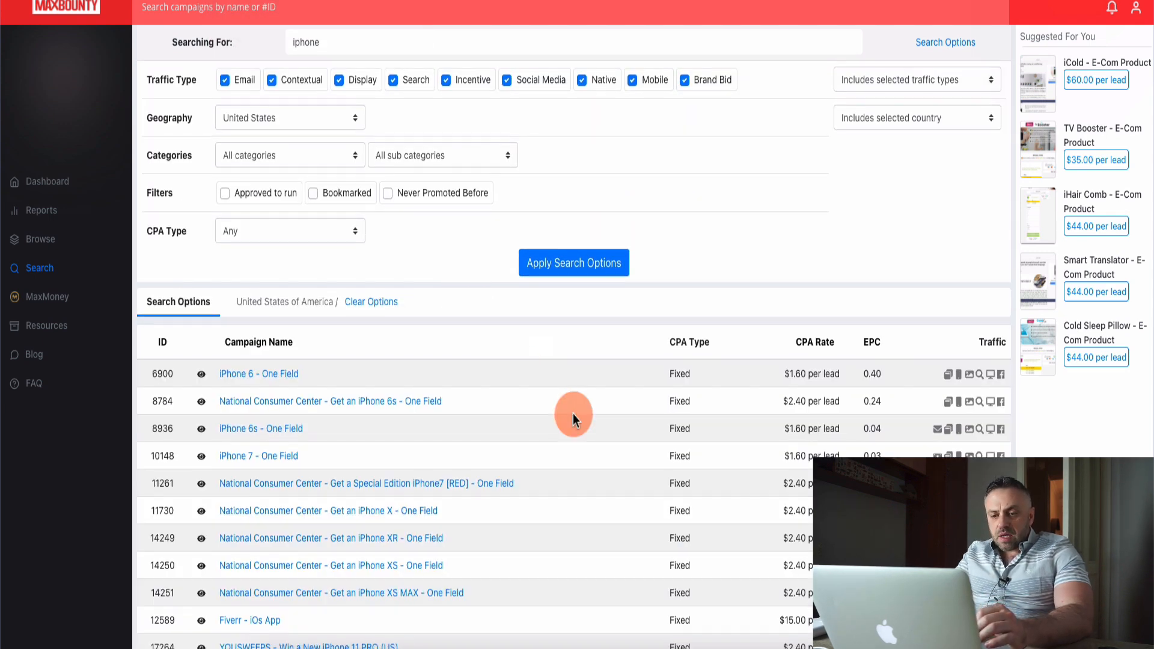
pyautogui.scroll(-2, 572, 414)
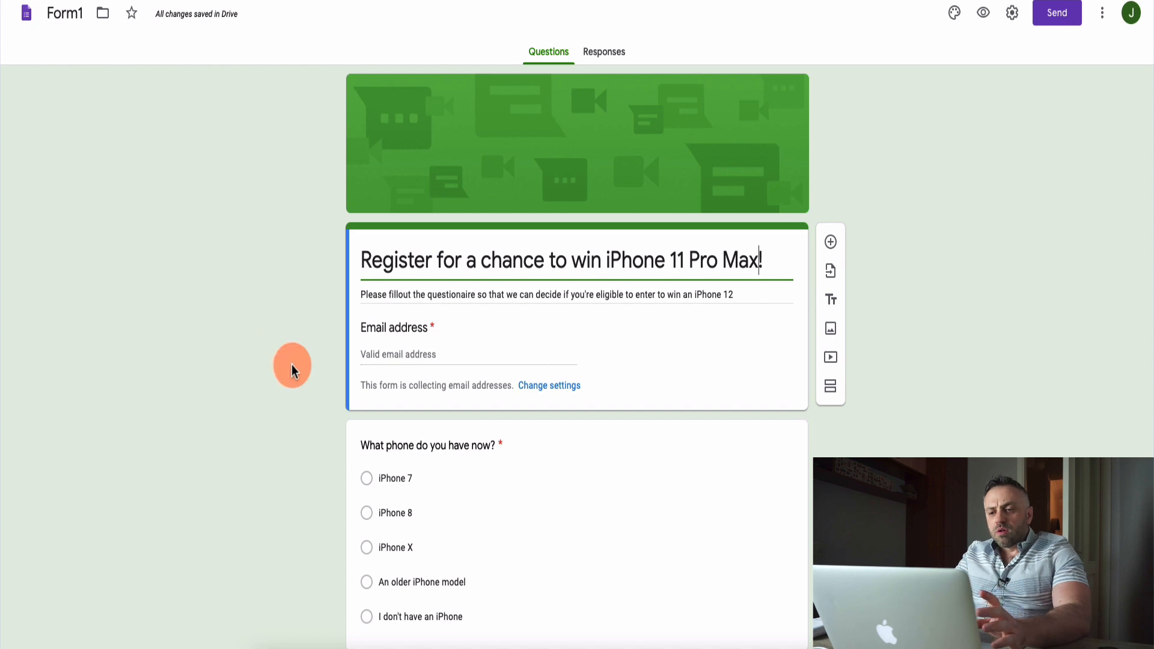
# Return to the Google Forms giveaway form, inspect its email collection settings and close them without saving.
pyautogui.scroll(-3, 334, 352)
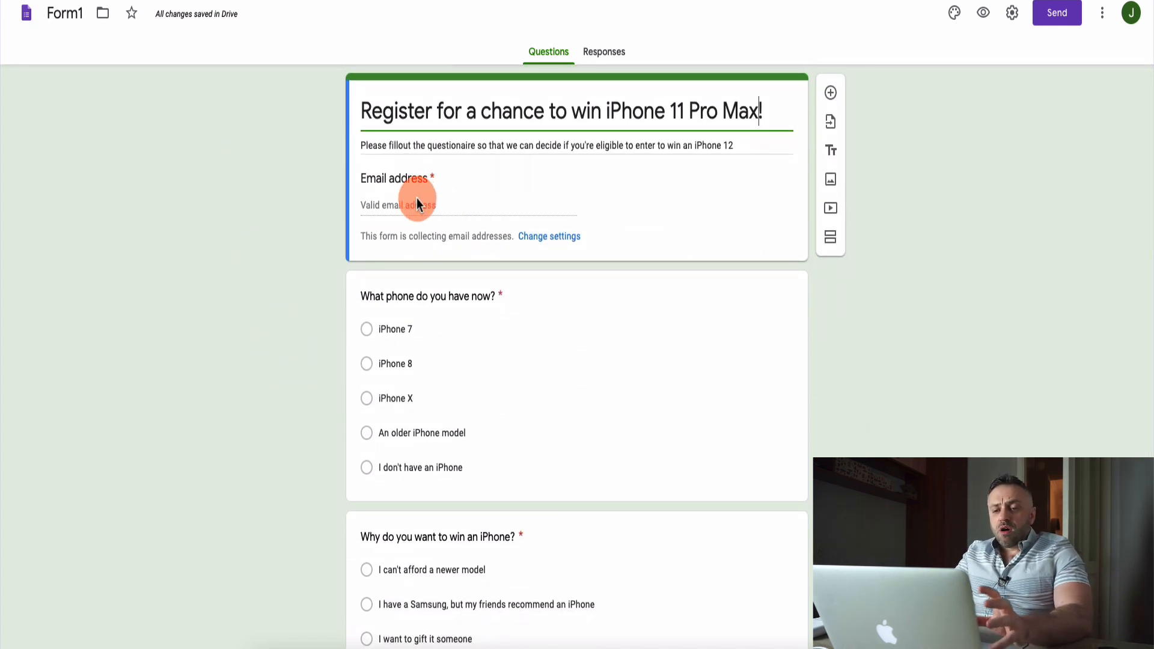
pyautogui.scroll(3, 444, 177)
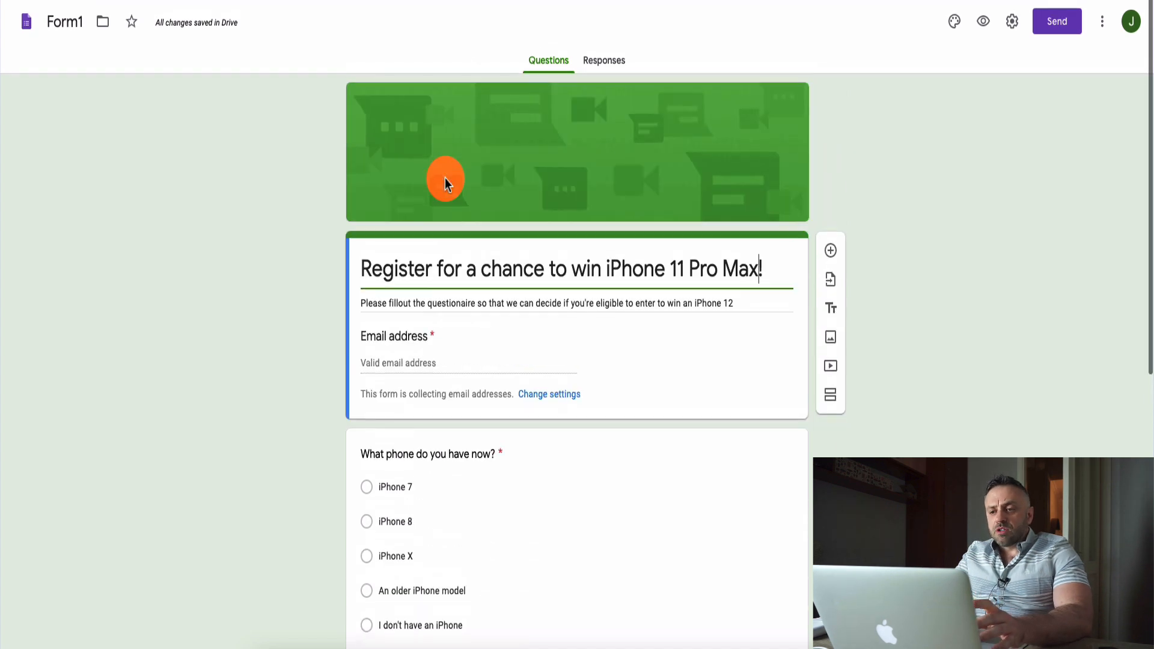
pyautogui.click(553, 388)
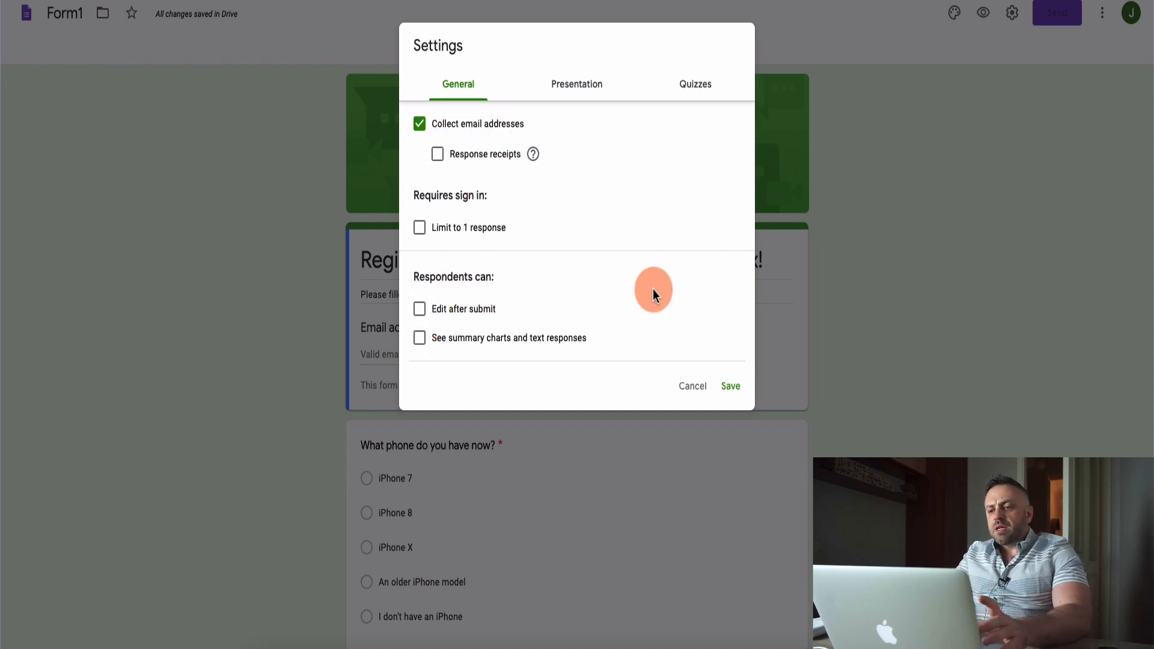
pyautogui.click(693, 389)
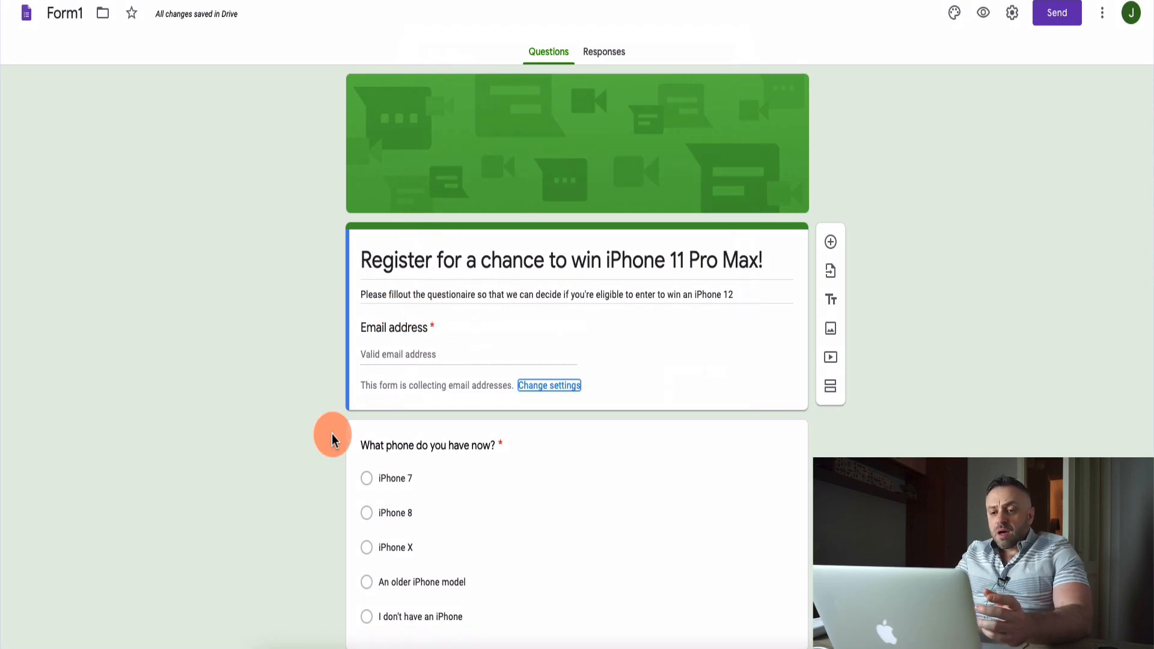
# Review the form's questions about the current phone, the reason for wanting an iPhone and the best smartphone company.
pyautogui.scroll(-4, 315, 402)
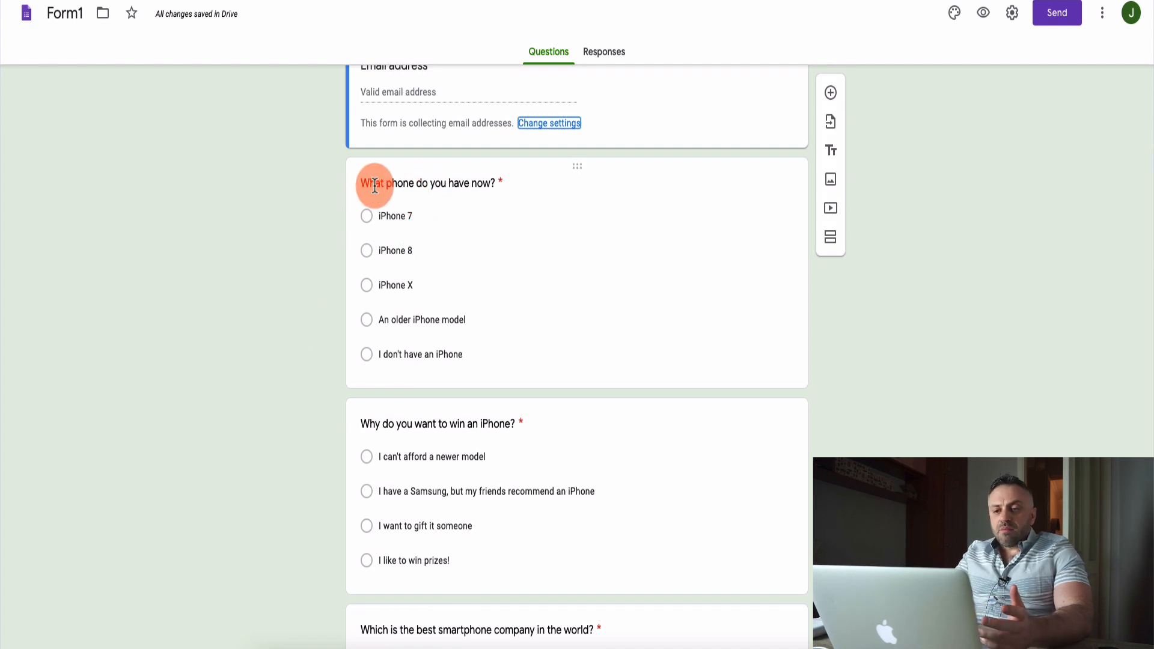
pyautogui.scroll(-1, 313, 445)
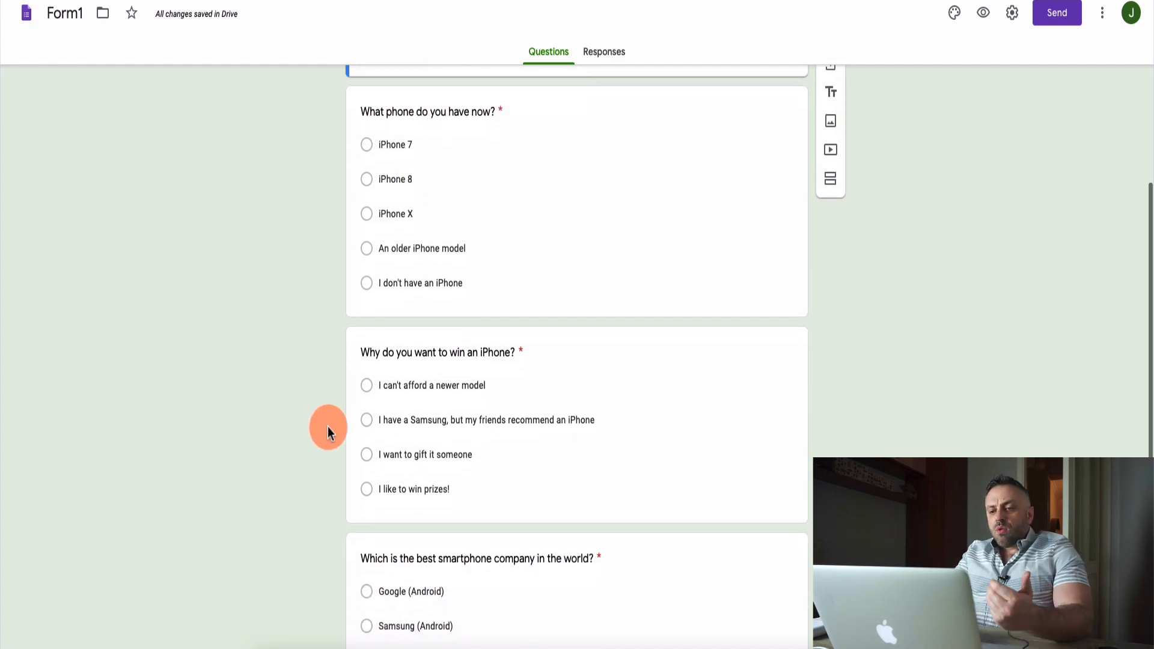
pyautogui.scroll(-2, 301, 509)
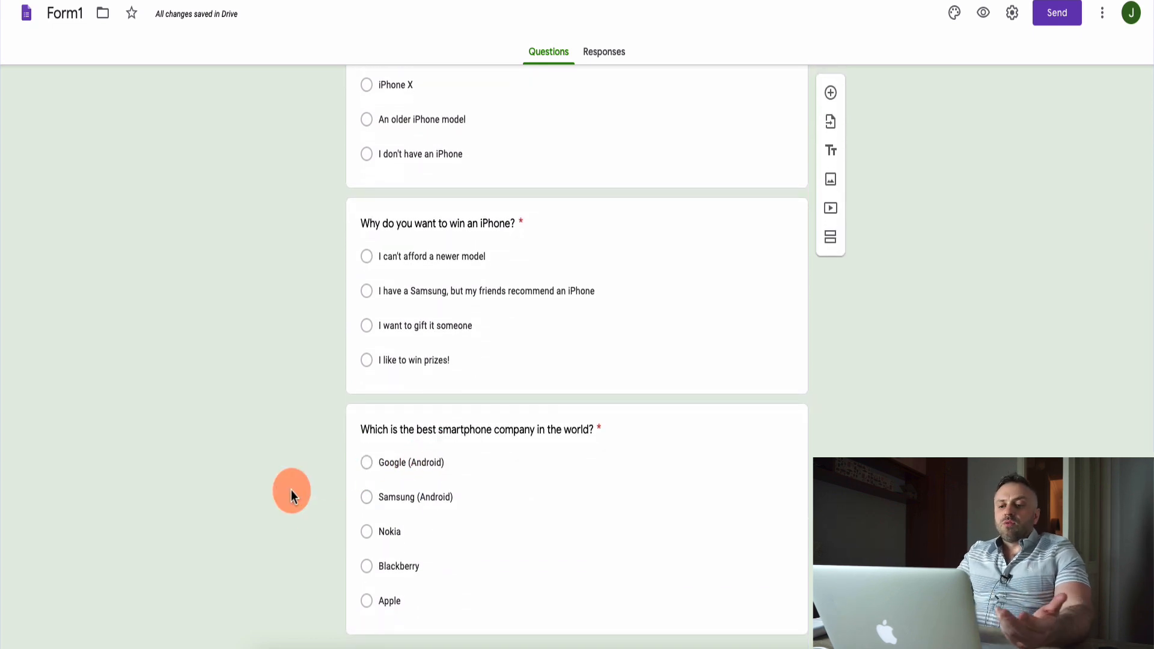
pyautogui.scroll(-1, 291, 492)
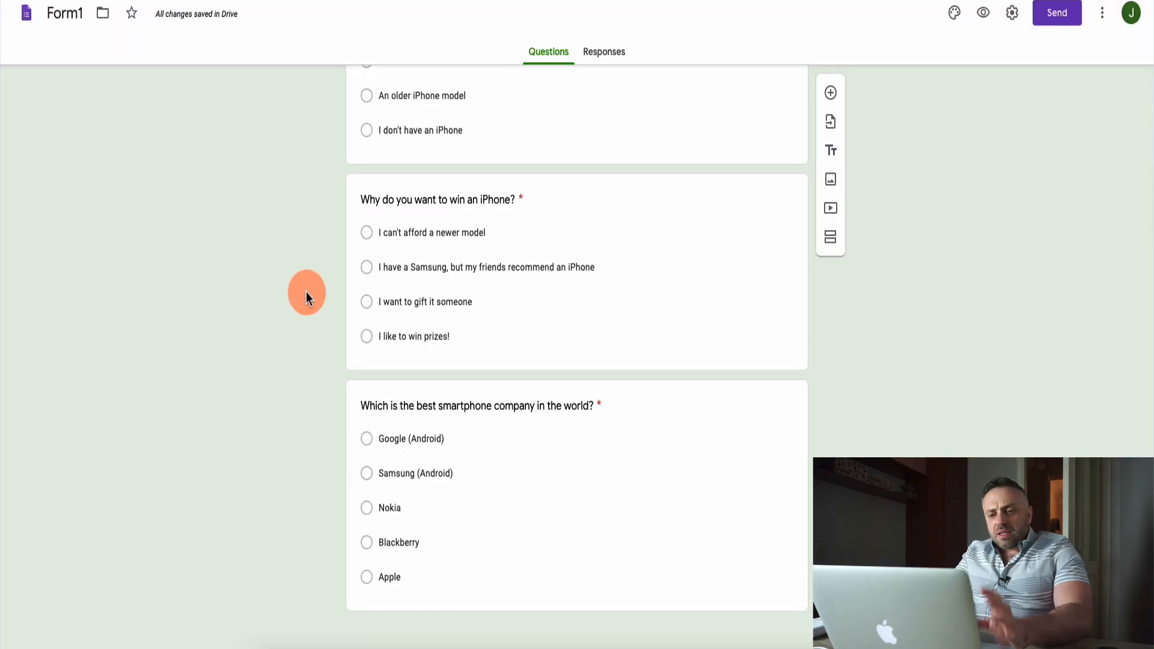
pyautogui.scroll(3, 305, 291)
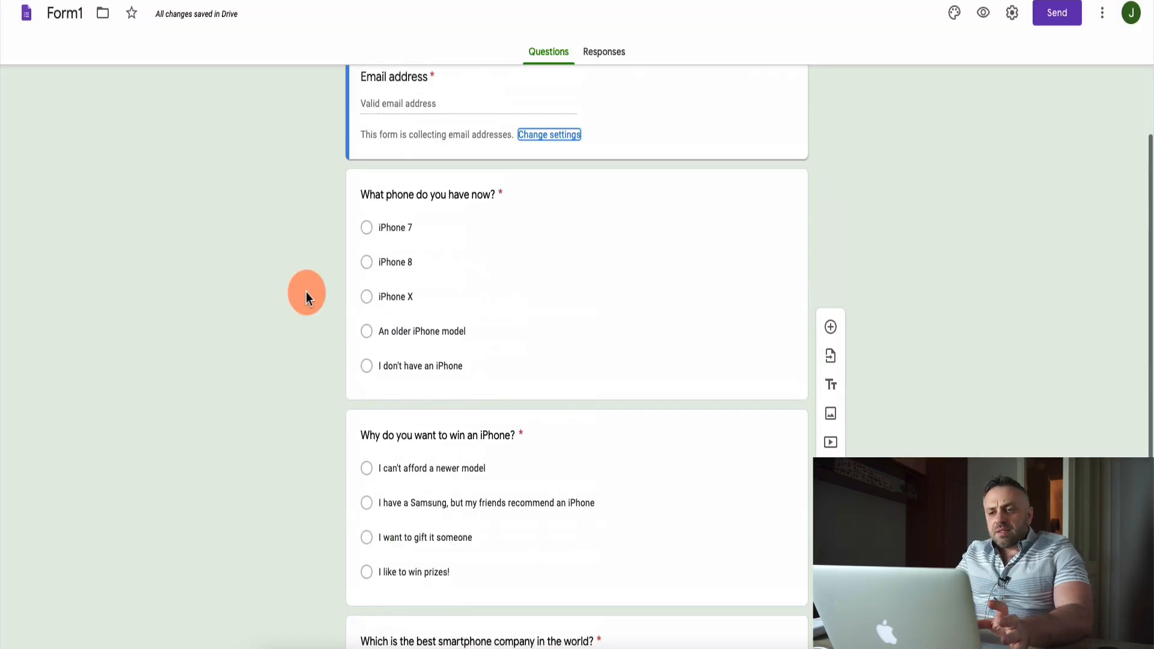
pyautogui.scroll(5, 305, 291)
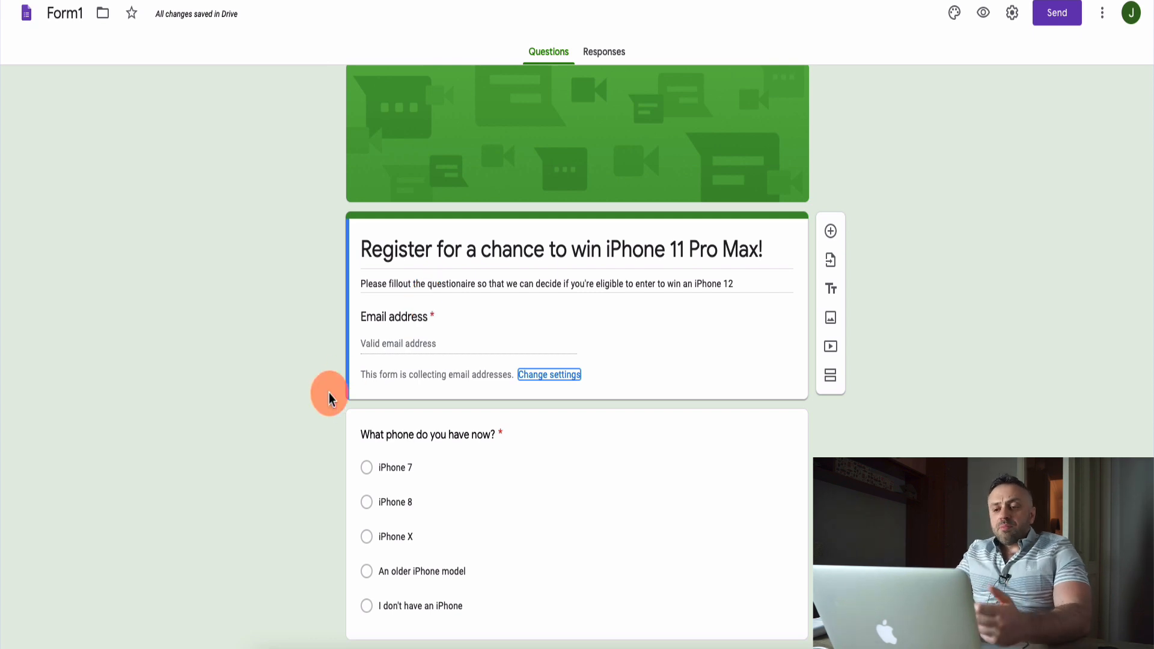
pyautogui.scroll(-8, 330, 397)
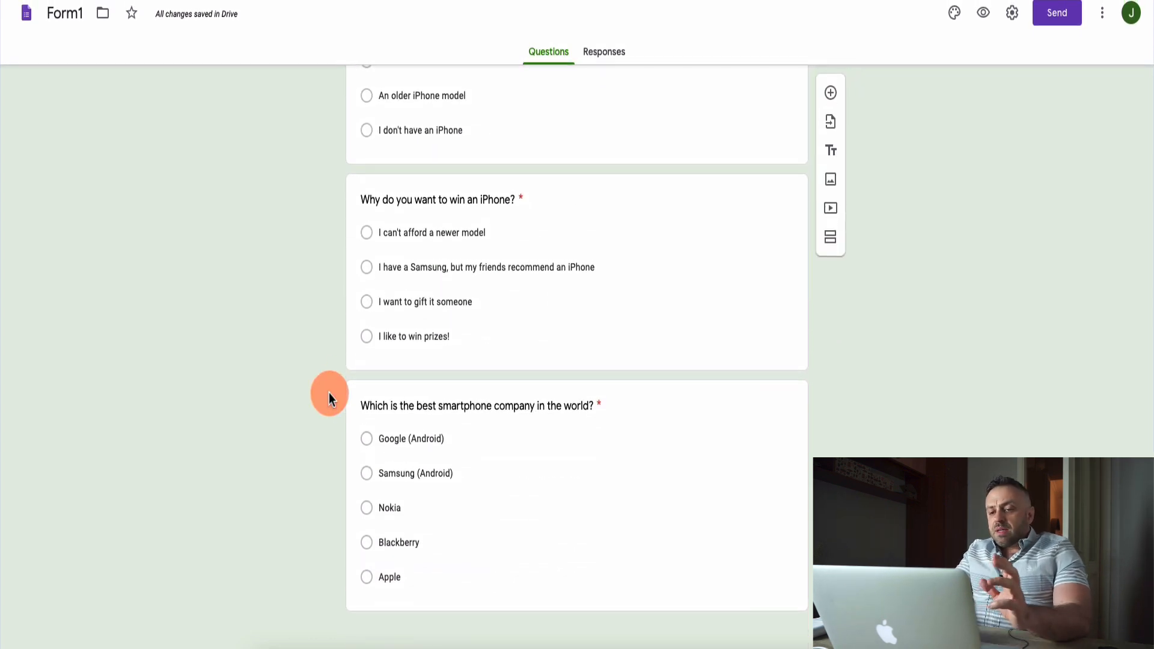
pyautogui.scroll(8, 329, 396)
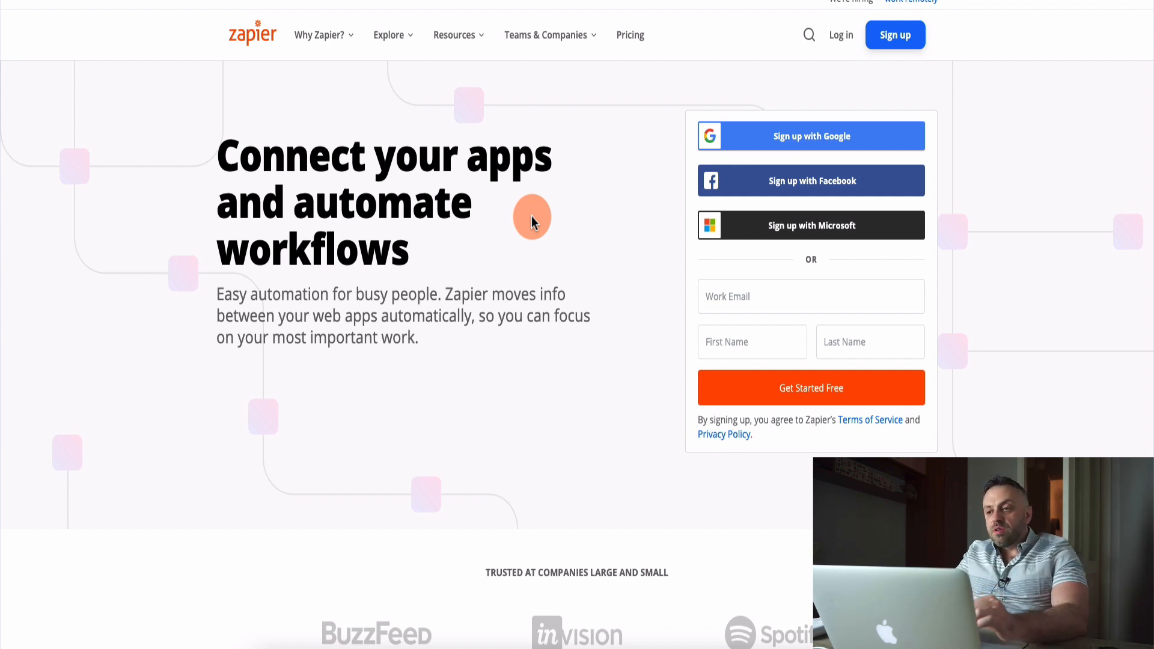
# Switch to Zapier, log in to the account and choose Google Forms as the first app to connect.
pyautogui.click(836, 35)
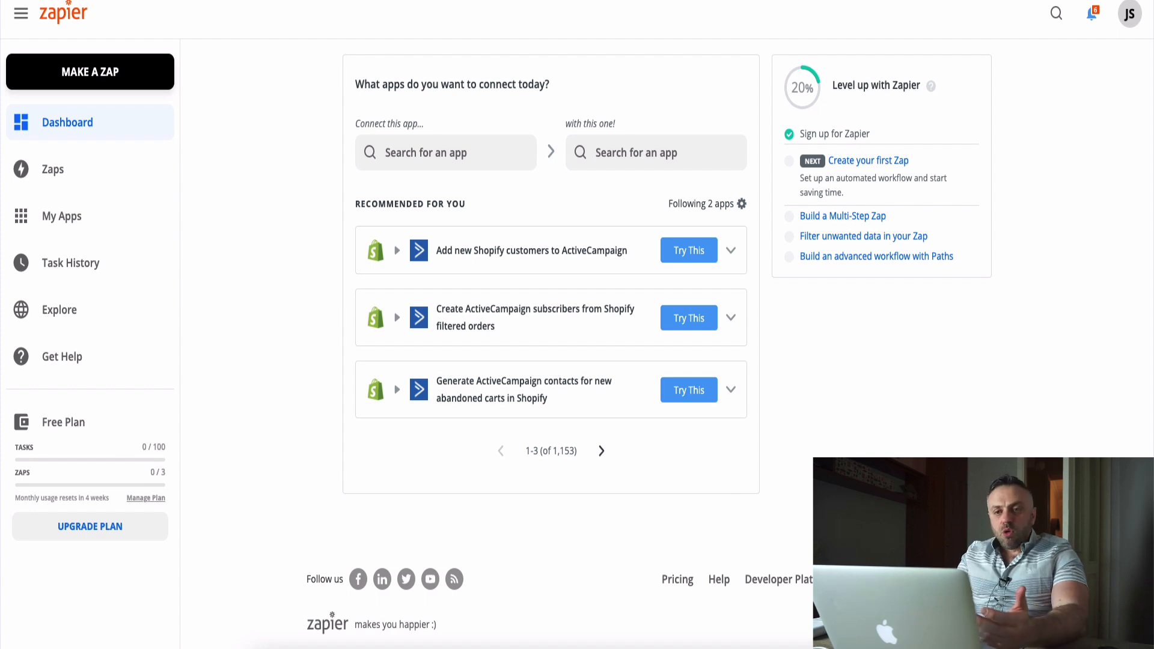
pyautogui.click(543, 232)
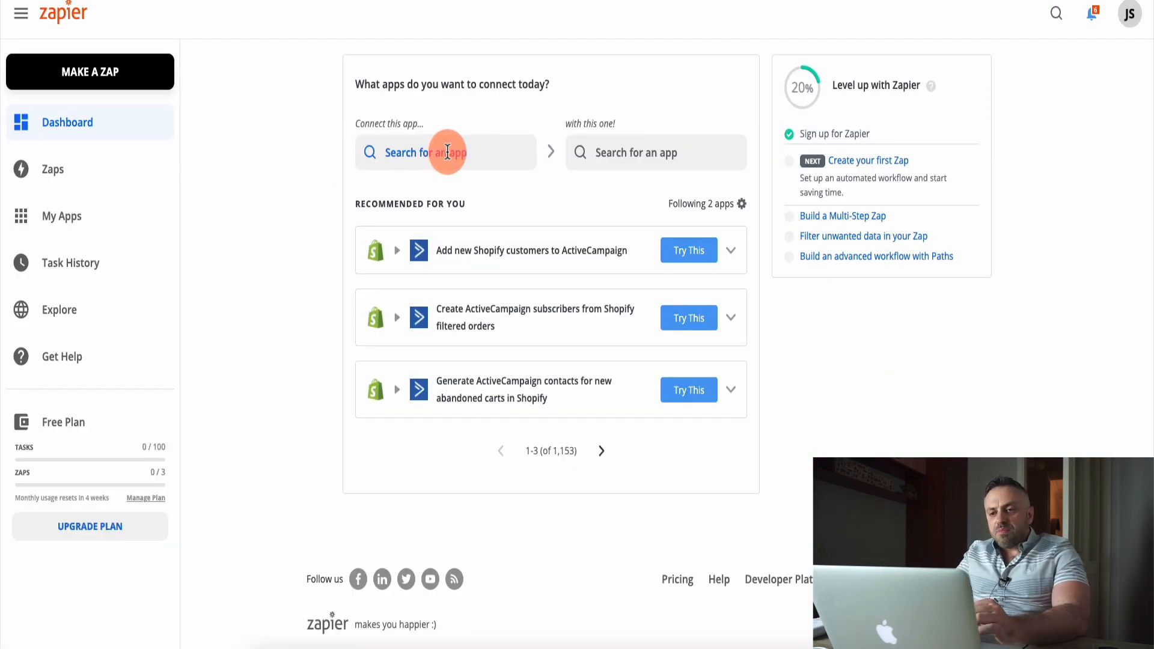
pyautogui.click(422, 154)
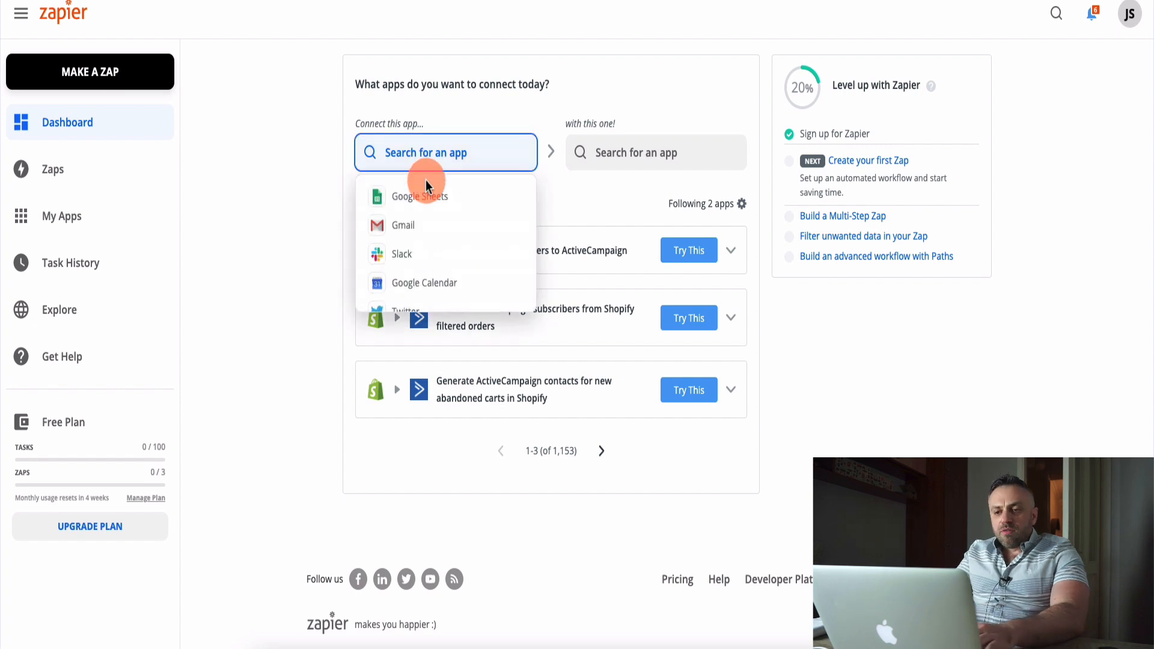
pyautogui.write('goog')
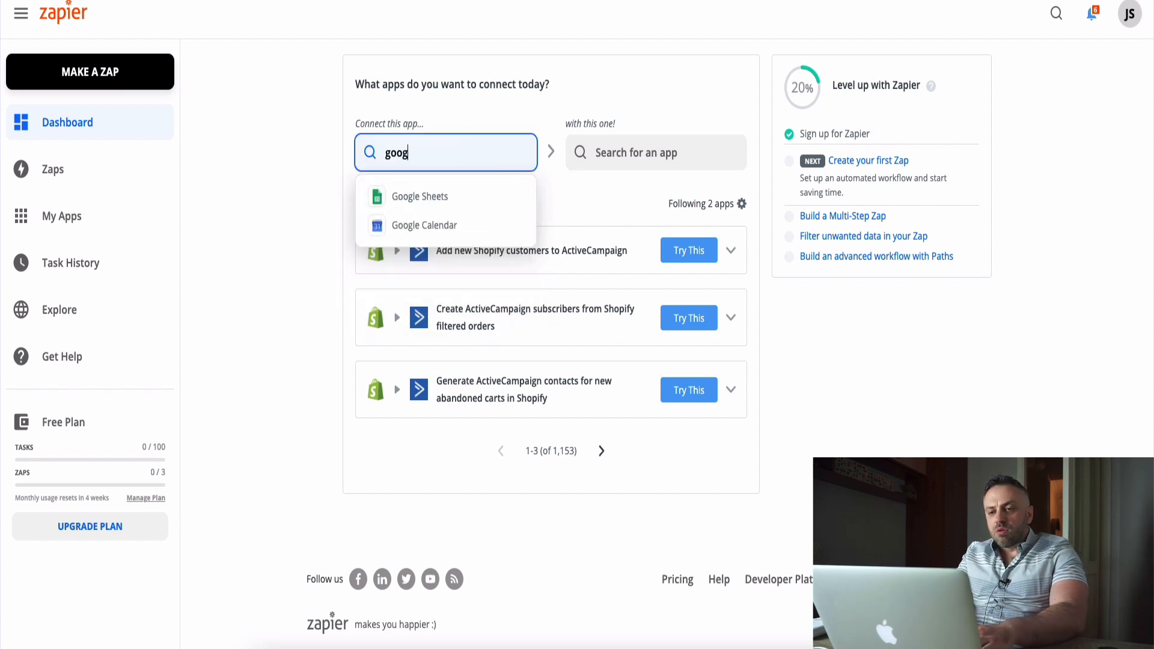
pyautogui.write('le forms')
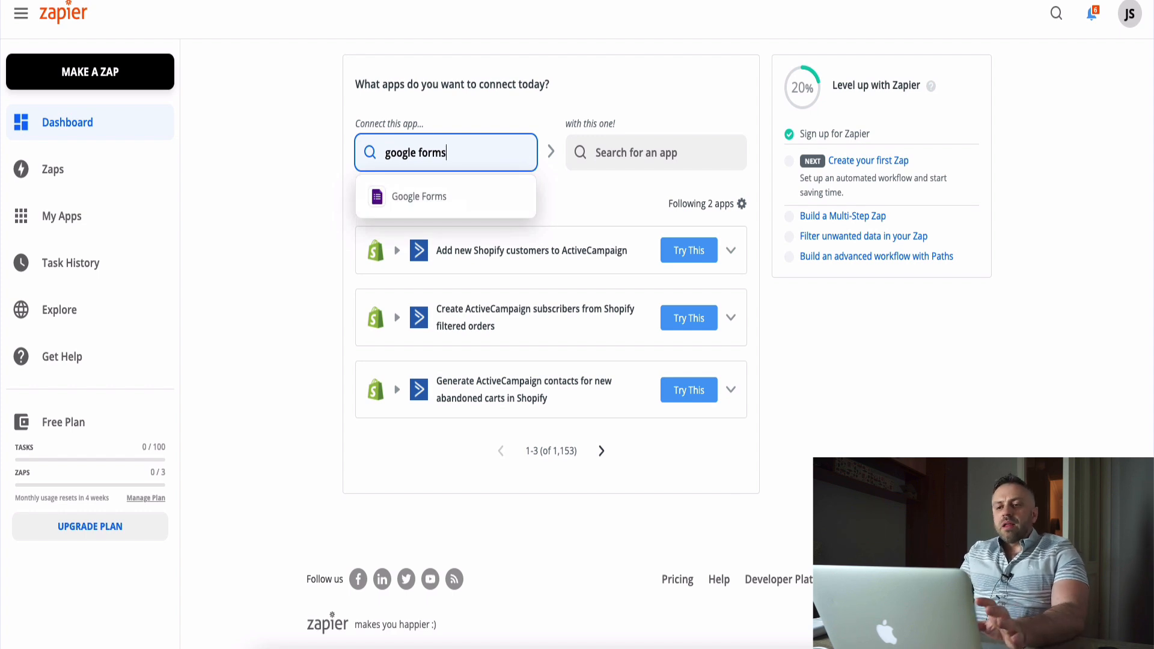
pyautogui.click(418, 199)
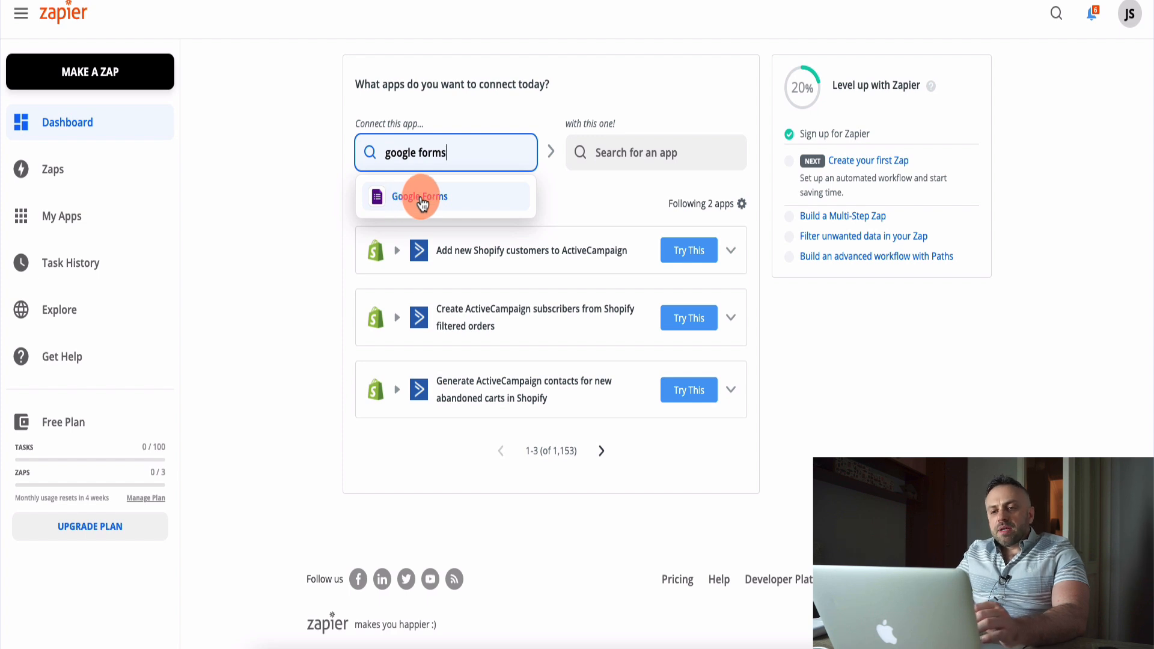
pyautogui.click(423, 203)
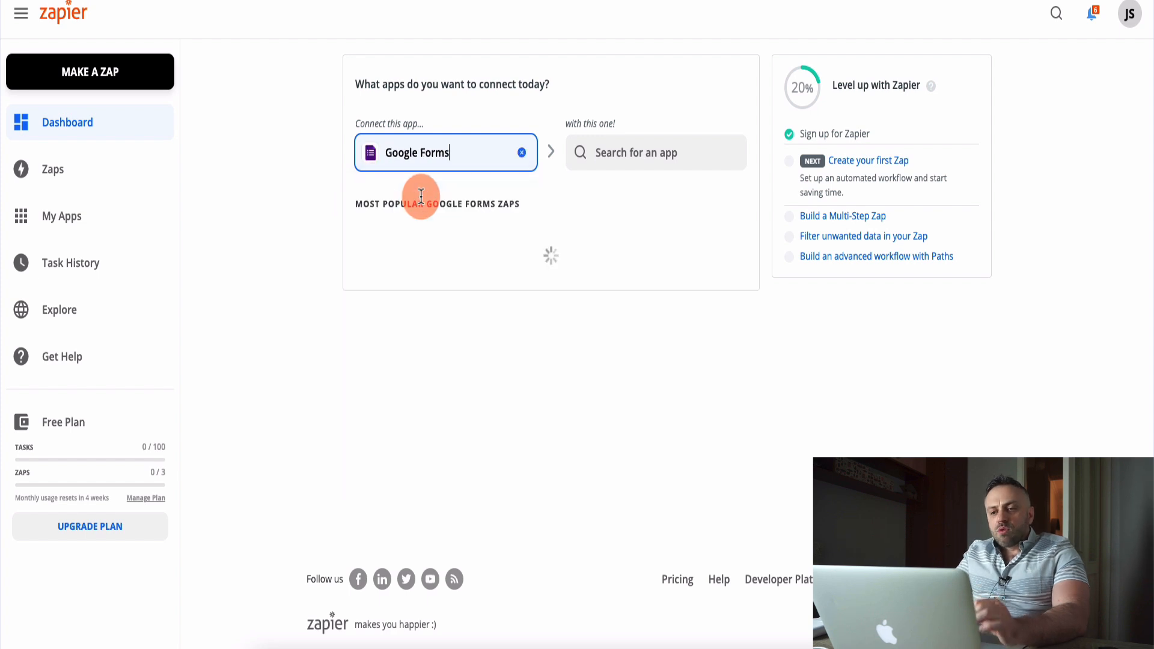
# Choose Gmail as the second app and set the trigger to New Response in Spreadsheet for Google Forms.
pyautogui.click(633, 150)
pyautogui.click(626, 220)
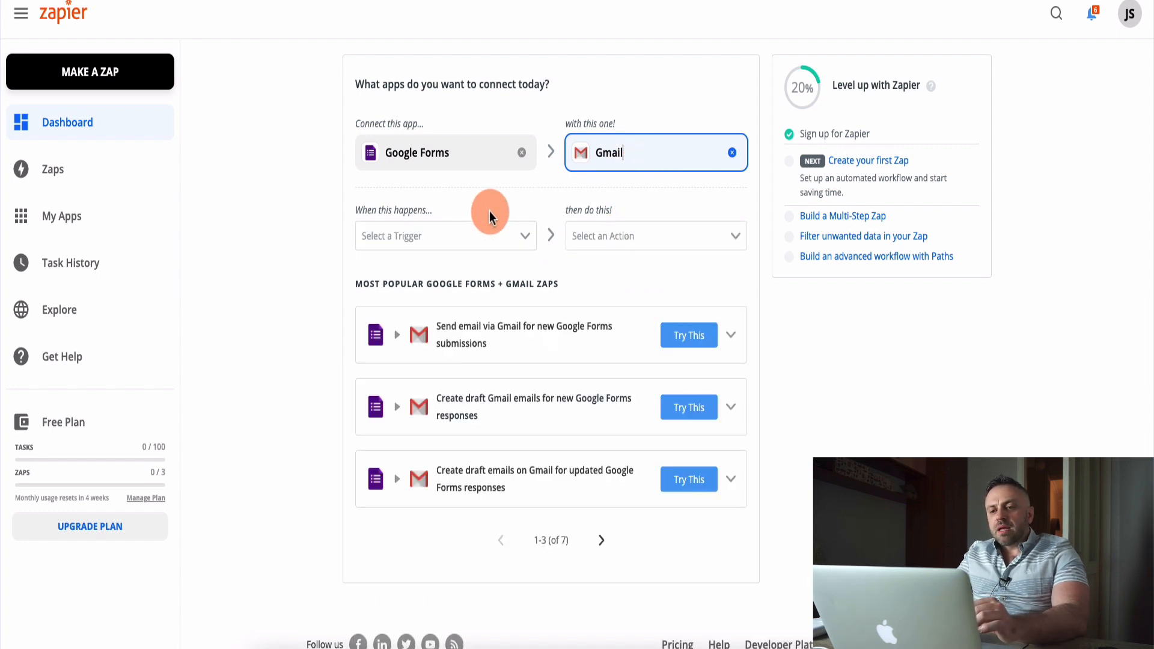
pyautogui.click(414, 247)
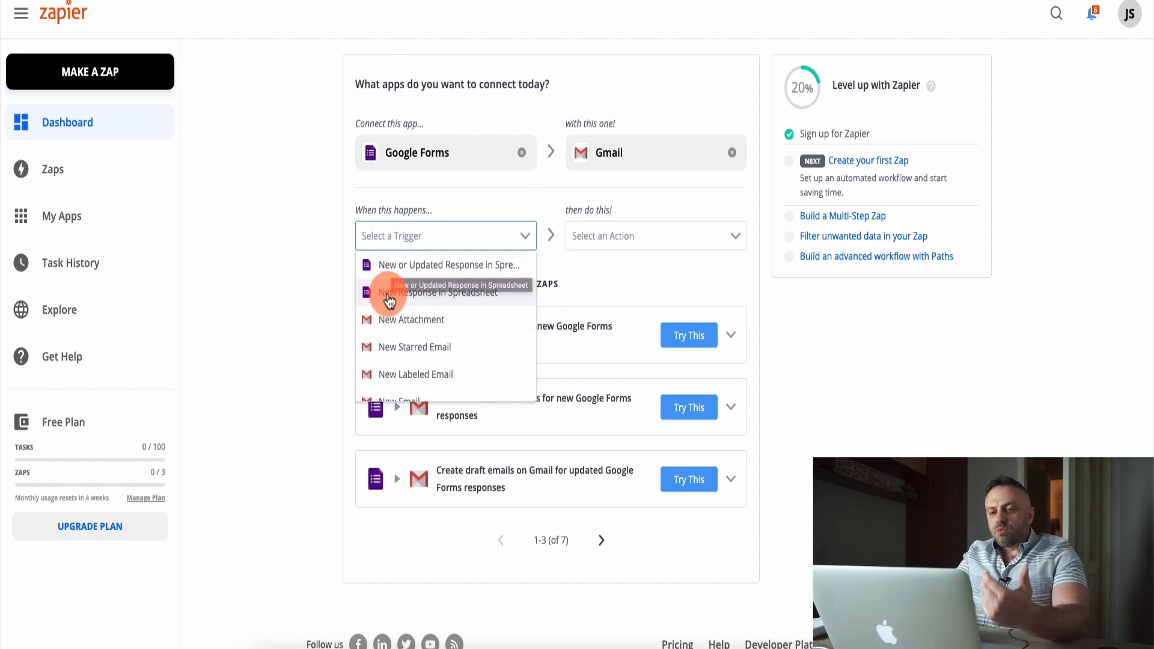
pyautogui.click(425, 301)
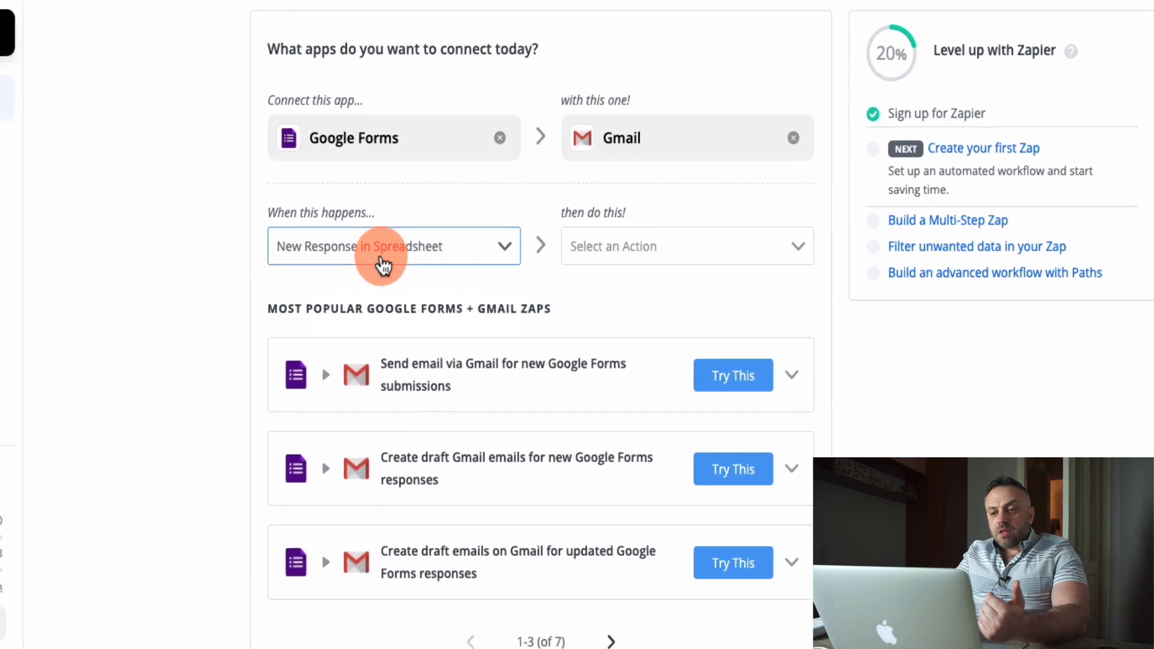
# Set the Gmail action to Send Email and start the suggested Zap for new Google Forms spreadsheet responses.
pyautogui.click(655, 247)
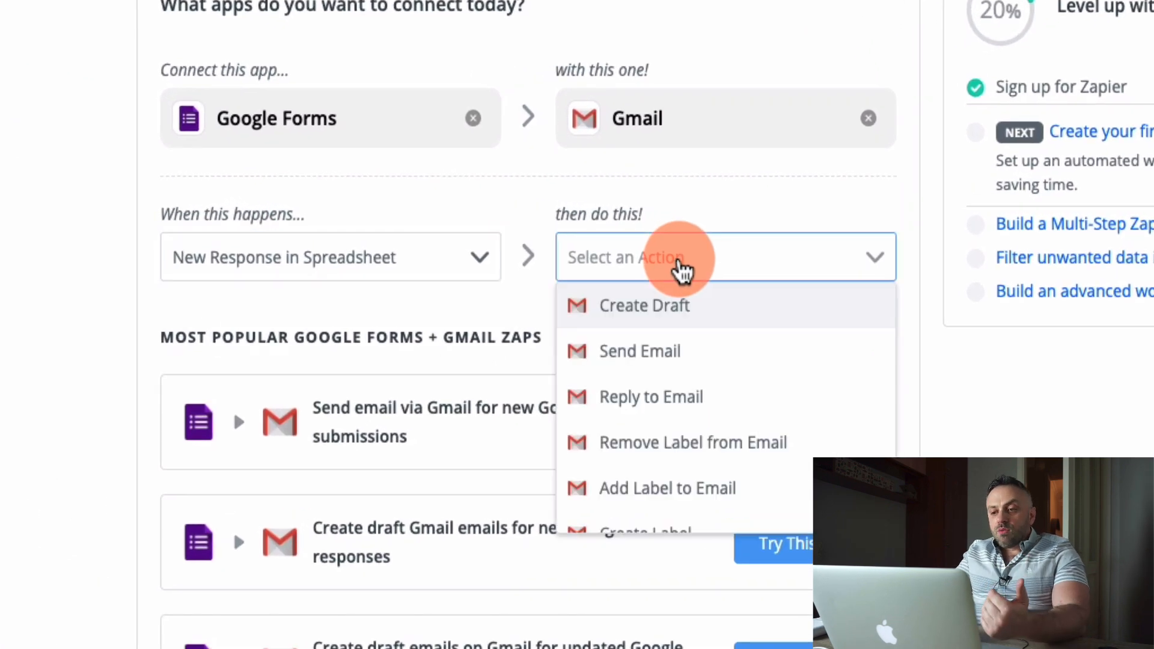
pyautogui.click(665, 352)
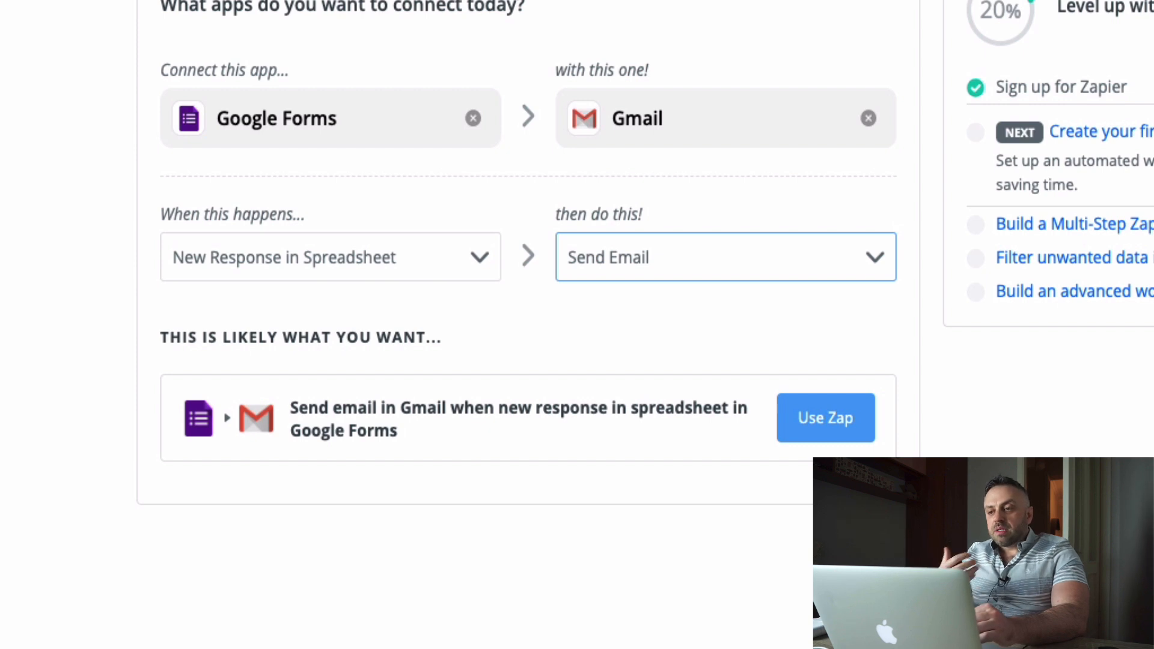
pyautogui.click(840, 436)
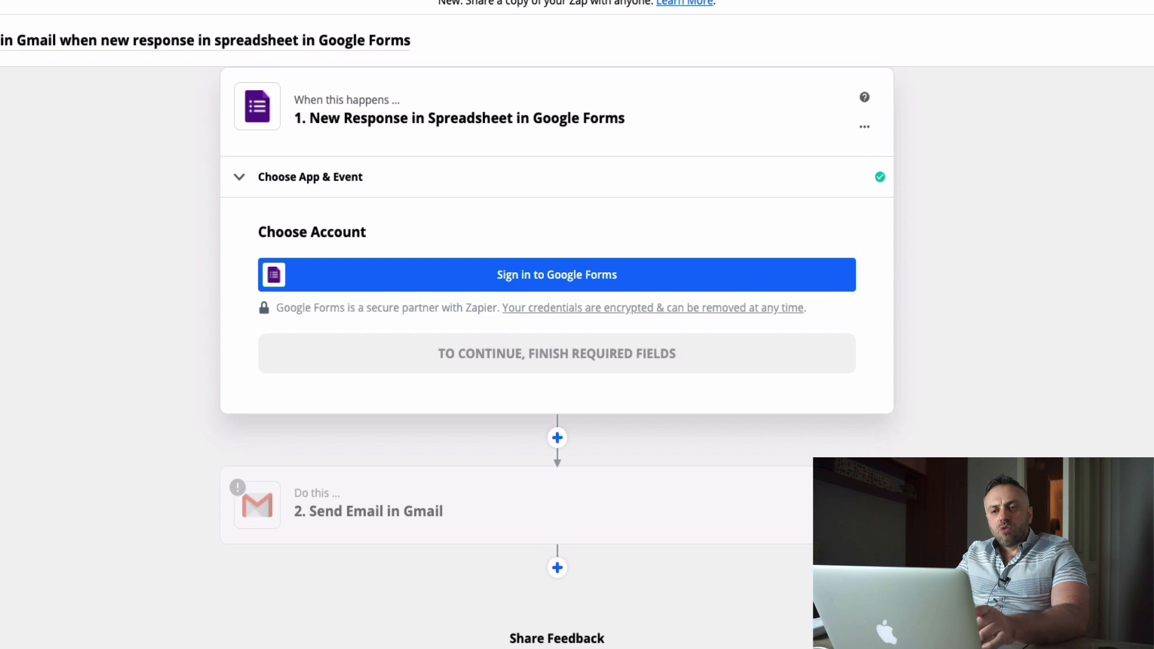
# Sign in to Google Forms as the trigger's account and continue to the response customization.
pyautogui.click(568, 294)
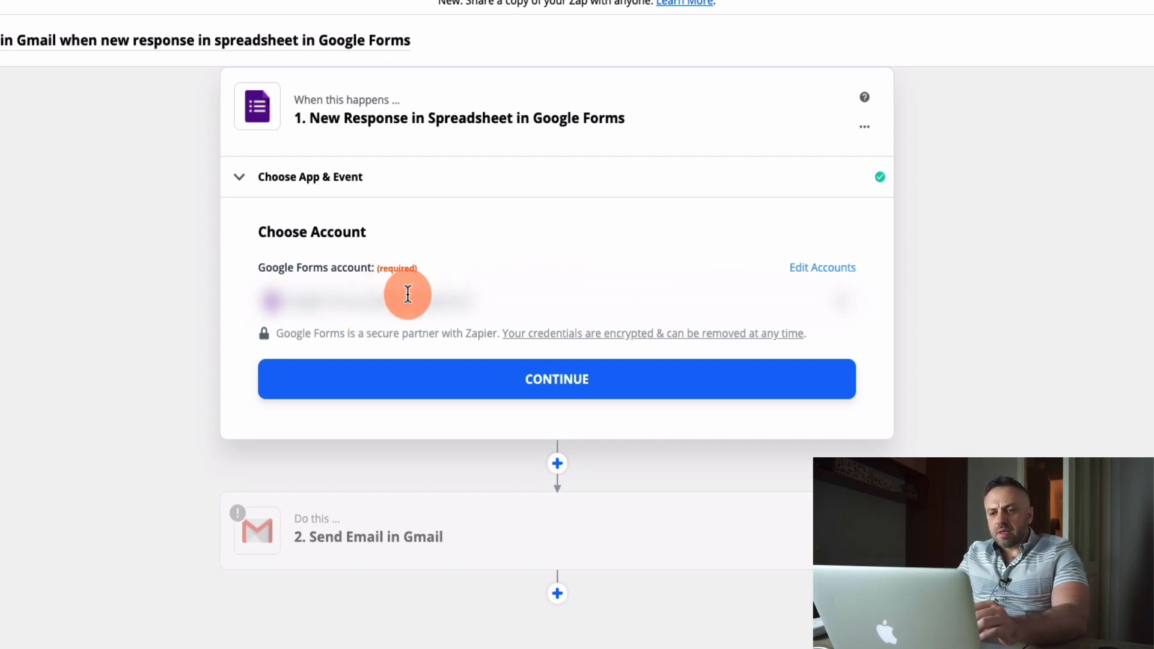
pyautogui.click(560, 381)
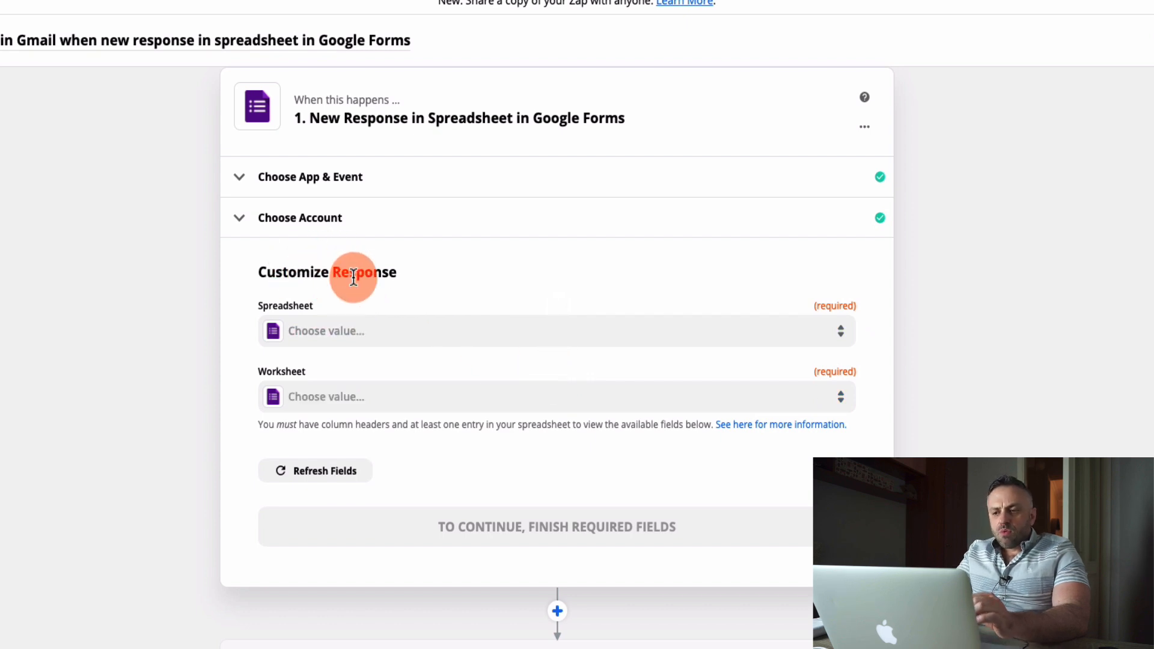
# Switch to the giveaway form's responses in Google Forms and create a new response spreadsheet named iPhone Contest (Responses).
pyautogui.click(421, 343)
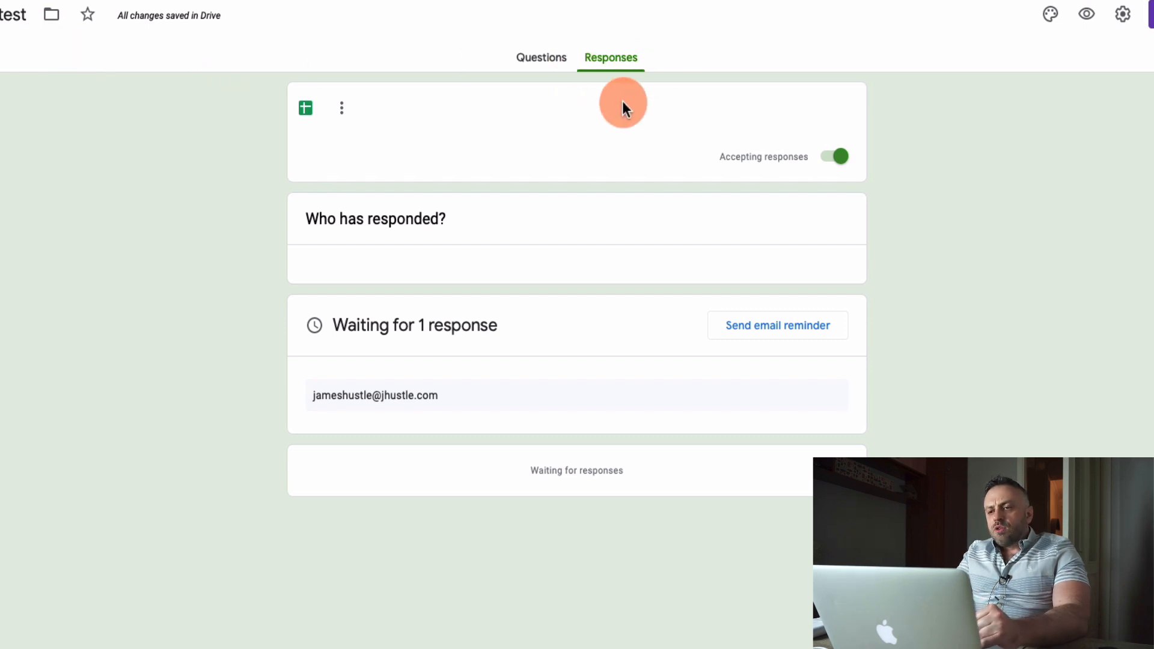
pyautogui.click(307, 109)
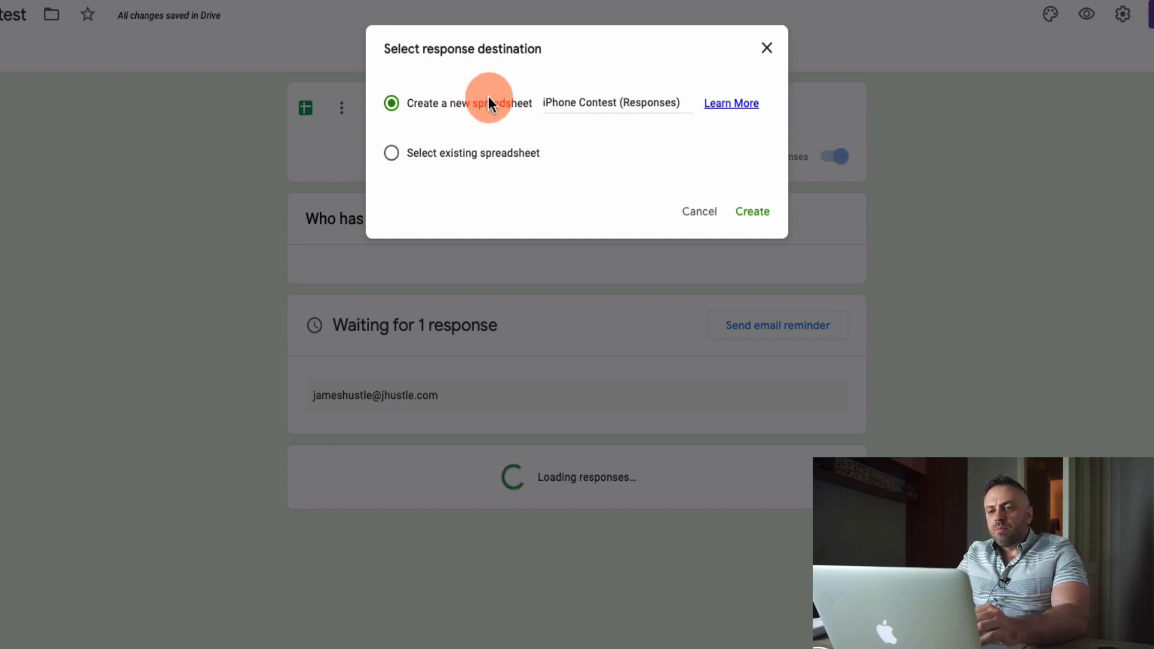
pyautogui.click(757, 213)
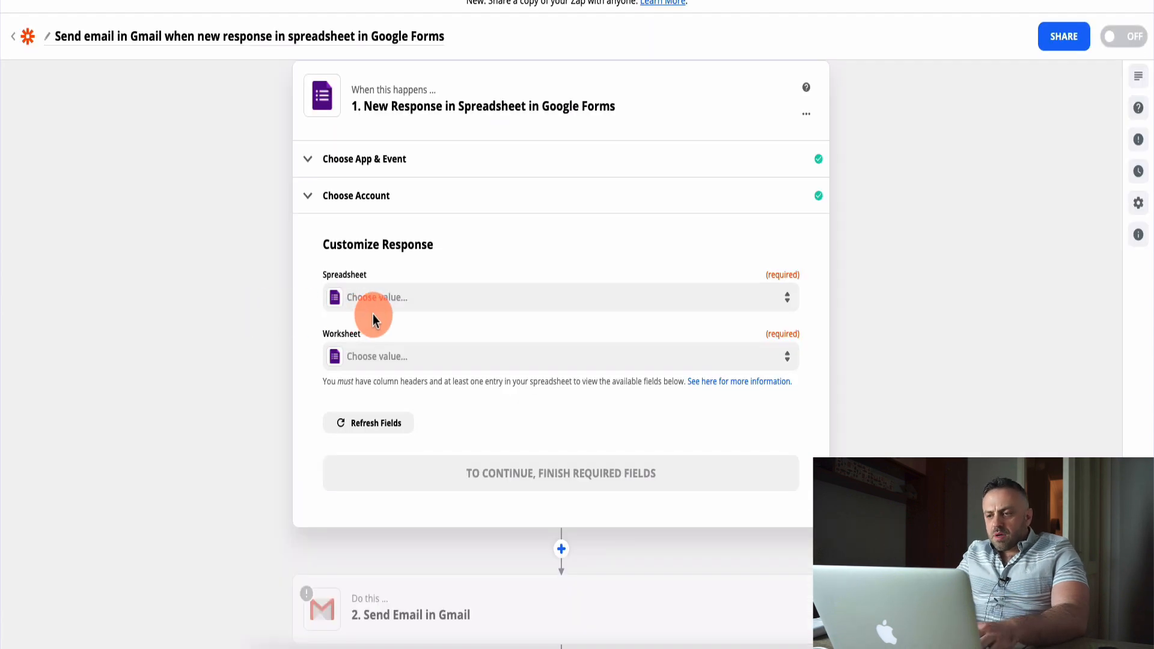
# In Zapier, set the trigger's spreadsheet to iPhone Contest (Responses) and its worksheet to Form Responses 1.
pyautogui.click(407, 300)
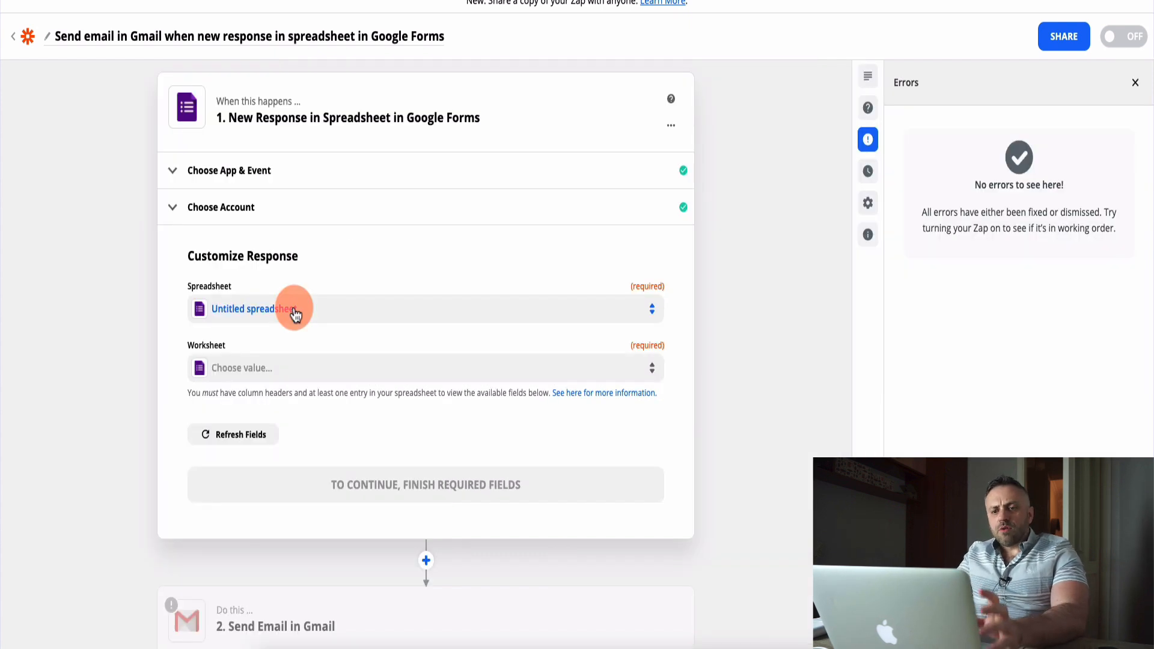
pyautogui.click(296, 314)
pyautogui.click(211, 444)
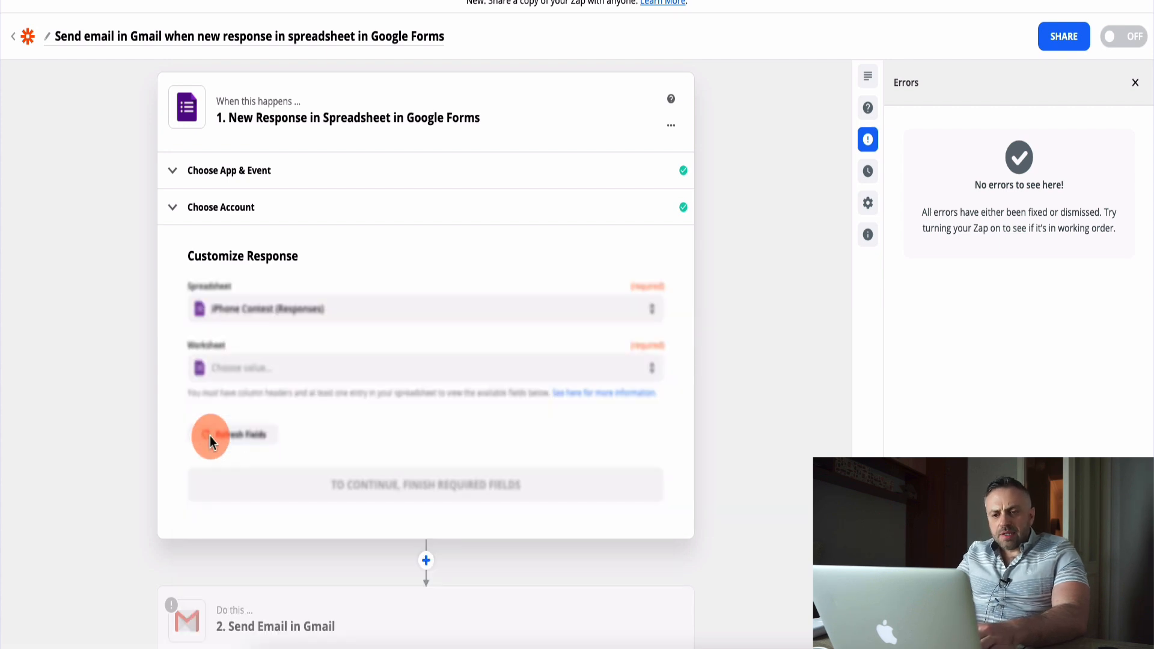
pyautogui.click(260, 377)
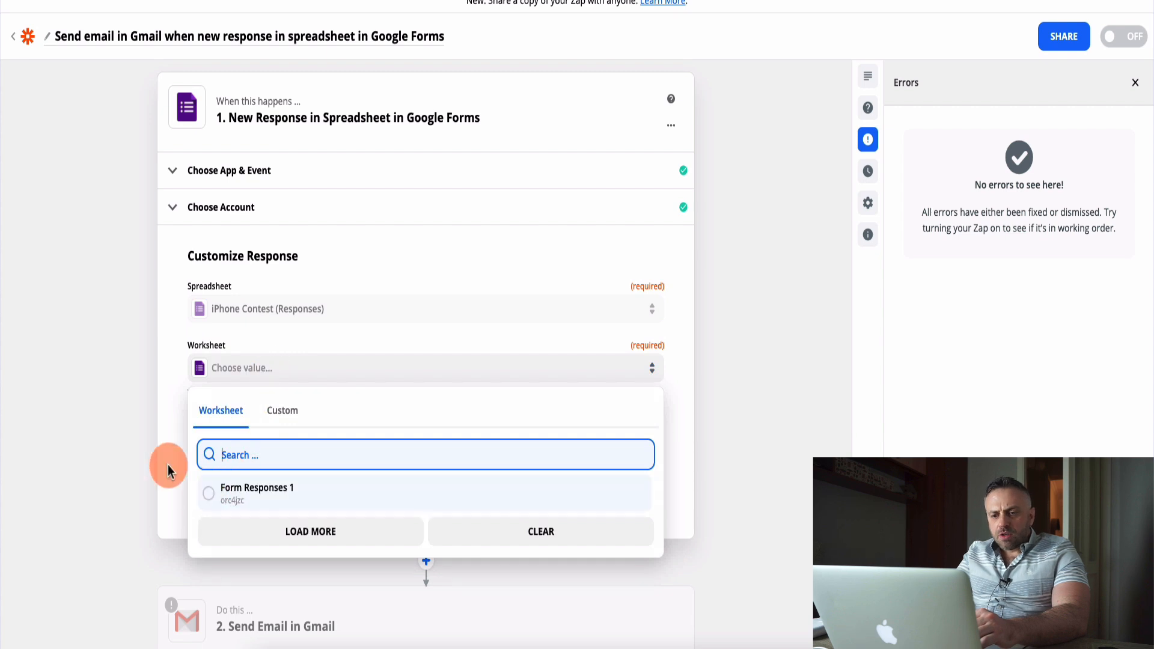
pyautogui.click(209, 495)
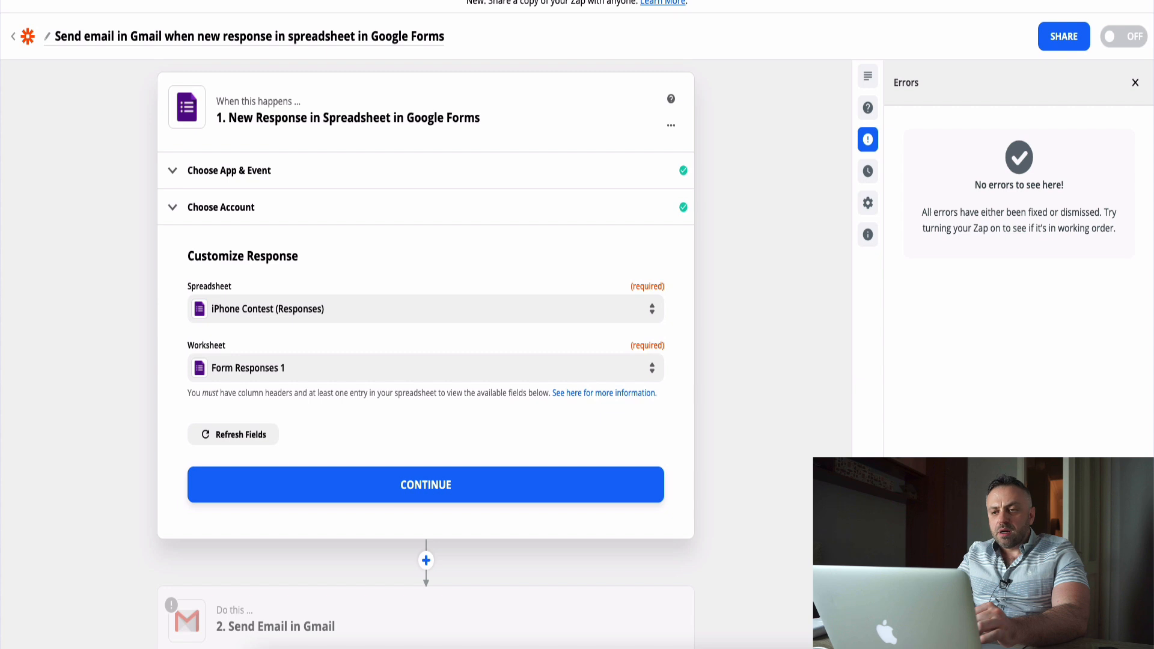
# Check the test entry in the response spreadsheet, then return to Zapier and confirm the trigger's spreadsheet settings.
pyautogui.click(92, 2)
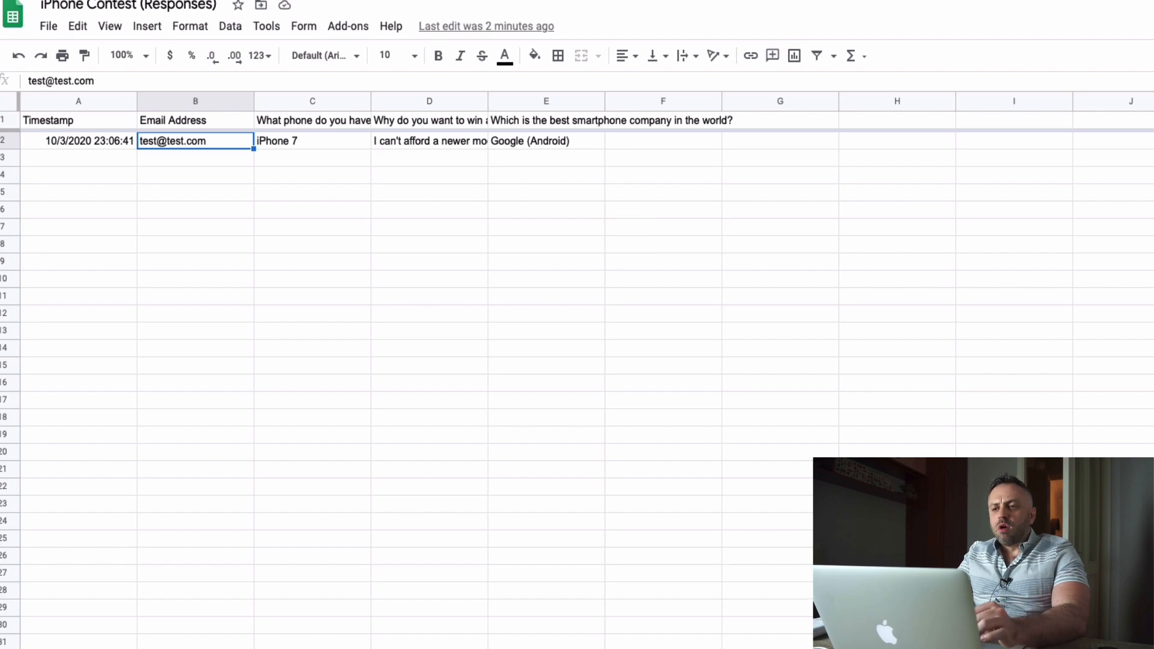
pyautogui.click(835, 1)
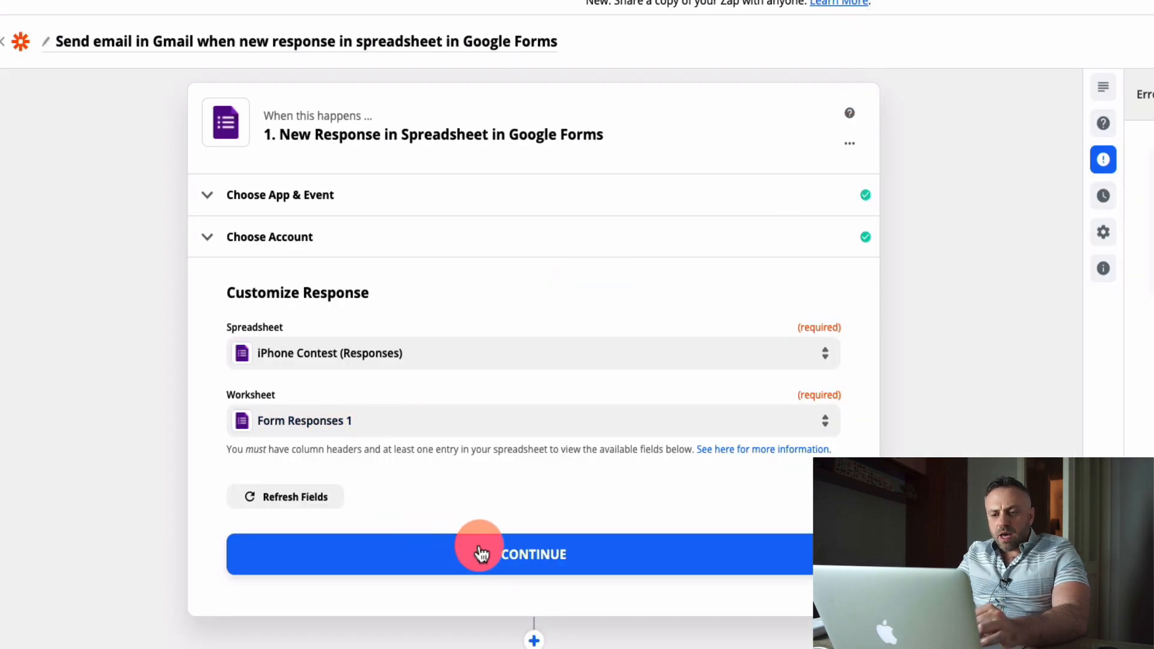
pyautogui.click(542, 558)
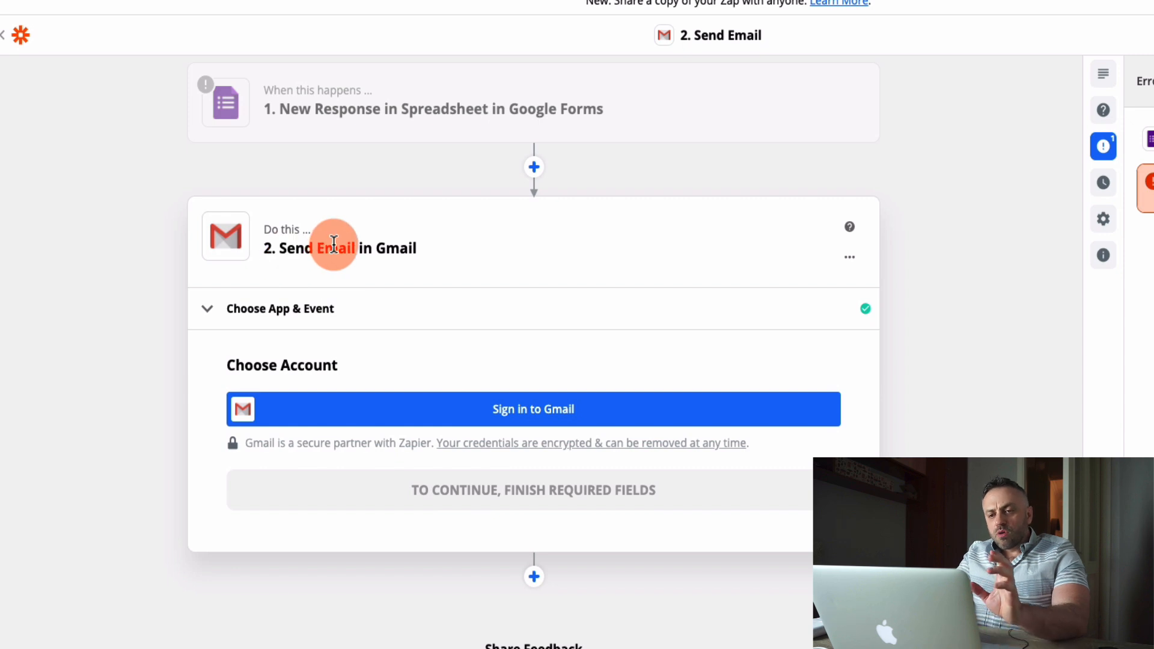
# Sign in to Gmail as the account for the Send Email action.
pyautogui.click(551, 406)
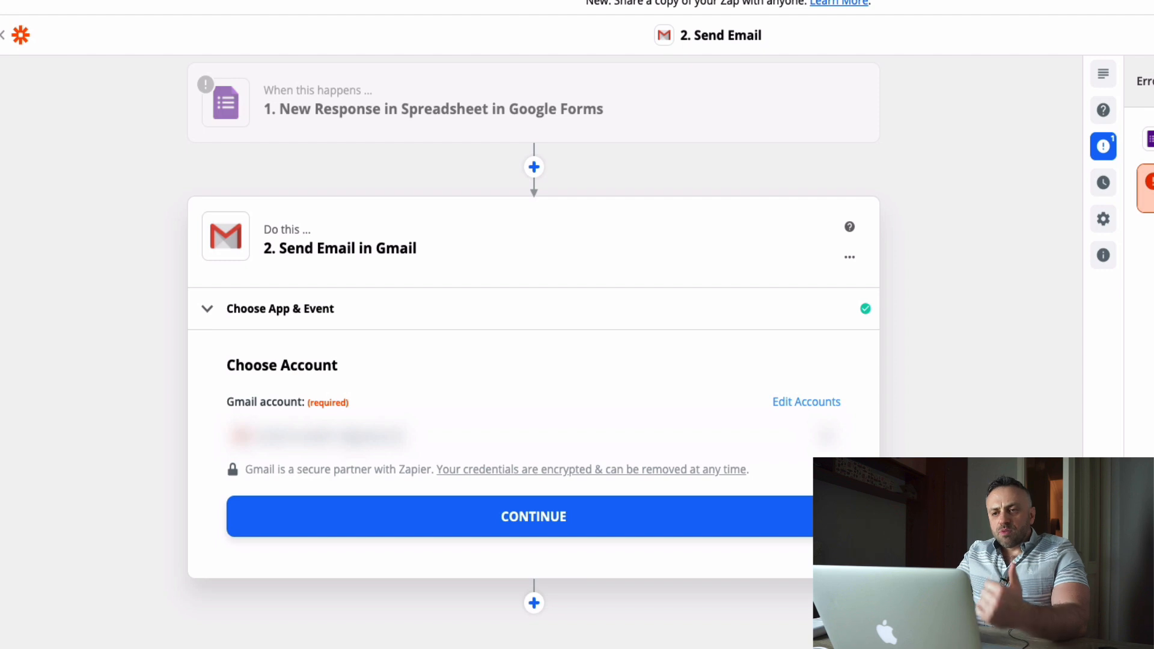
pyautogui.click(678, 74)
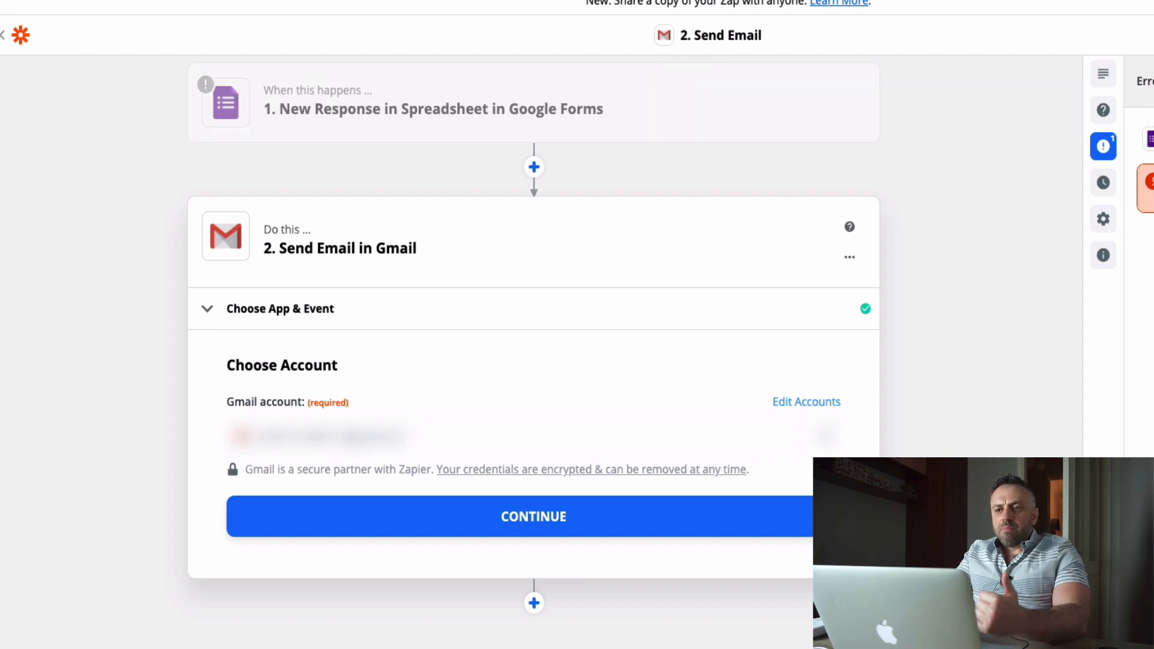
# Switch to the response spreadsheet and examine the test entry's email address and answers in row 2.
pyautogui.click(665, 50)
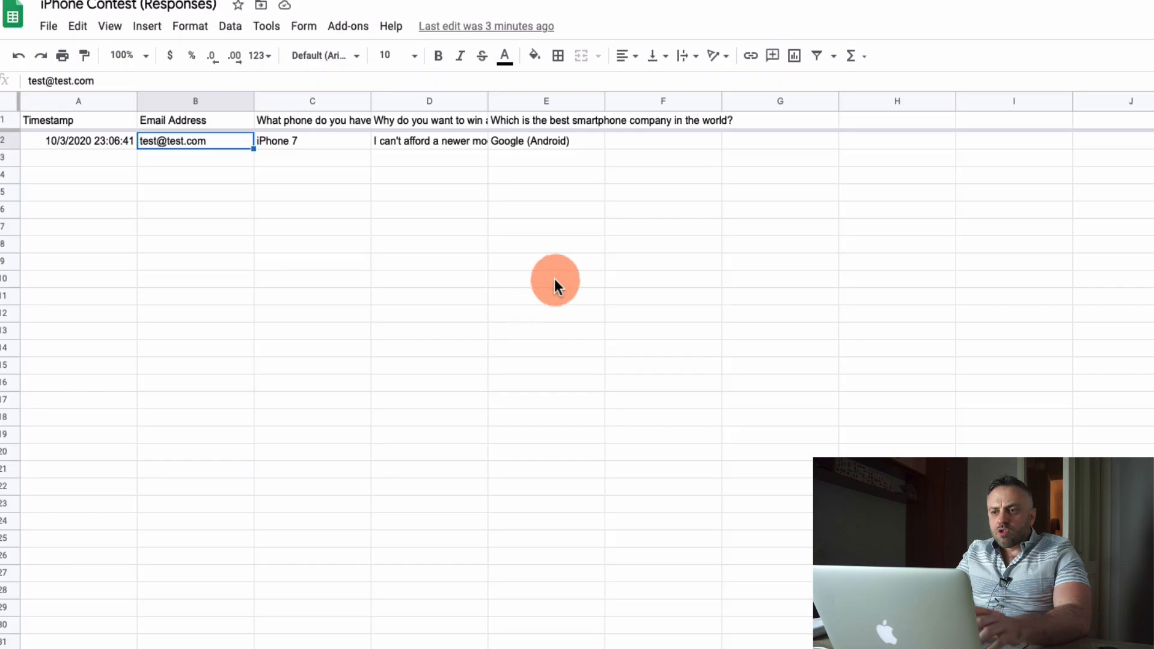
pyautogui.hotkey('ctrl', 'shift', 'Right')
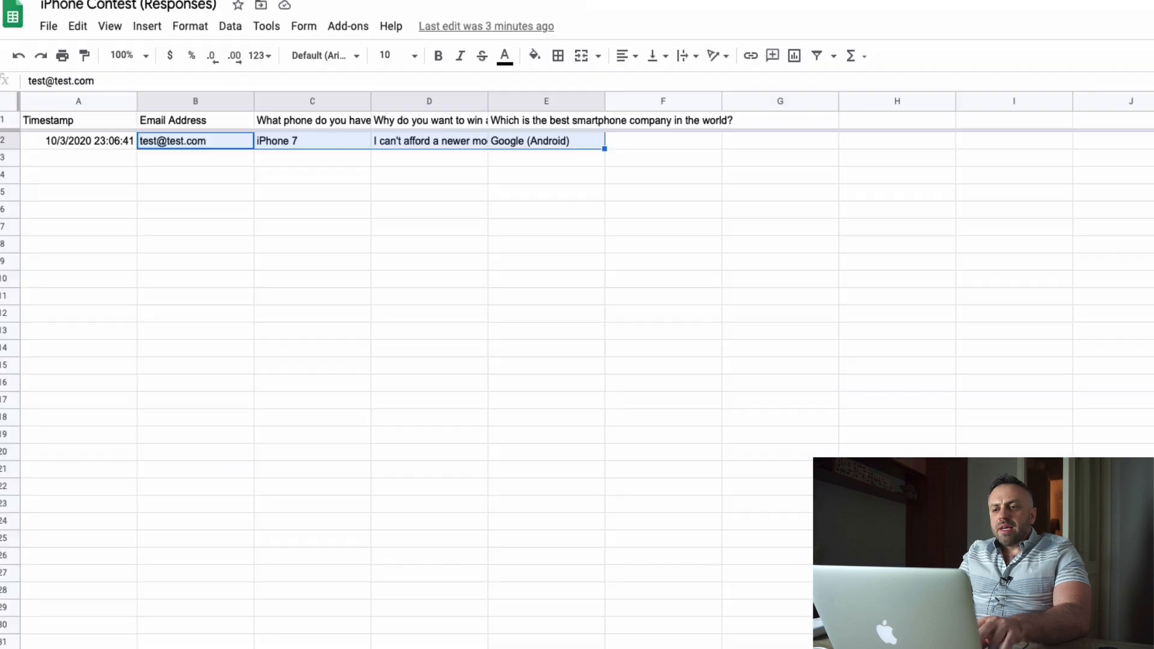
pyautogui.click(199, 161)
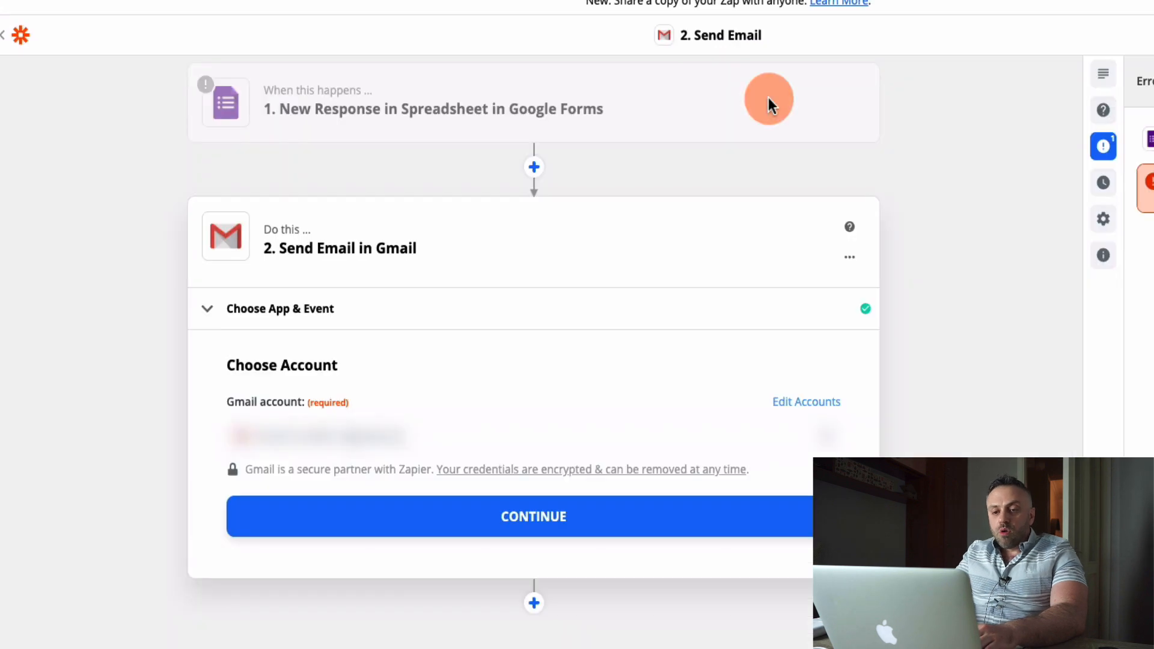
# Back in Zapier, confirm the Gmail account and set the email's recipient to the emailaddress field from the form response.
pyautogui.click(549, 514)
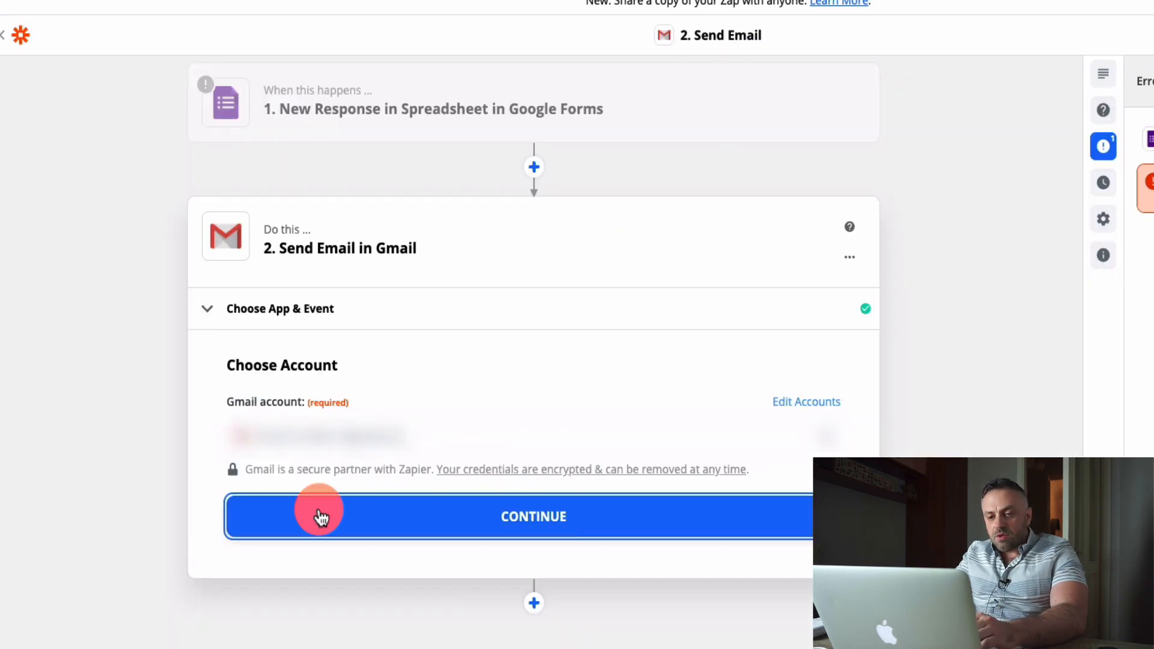
pyautogui.click(234, 521)
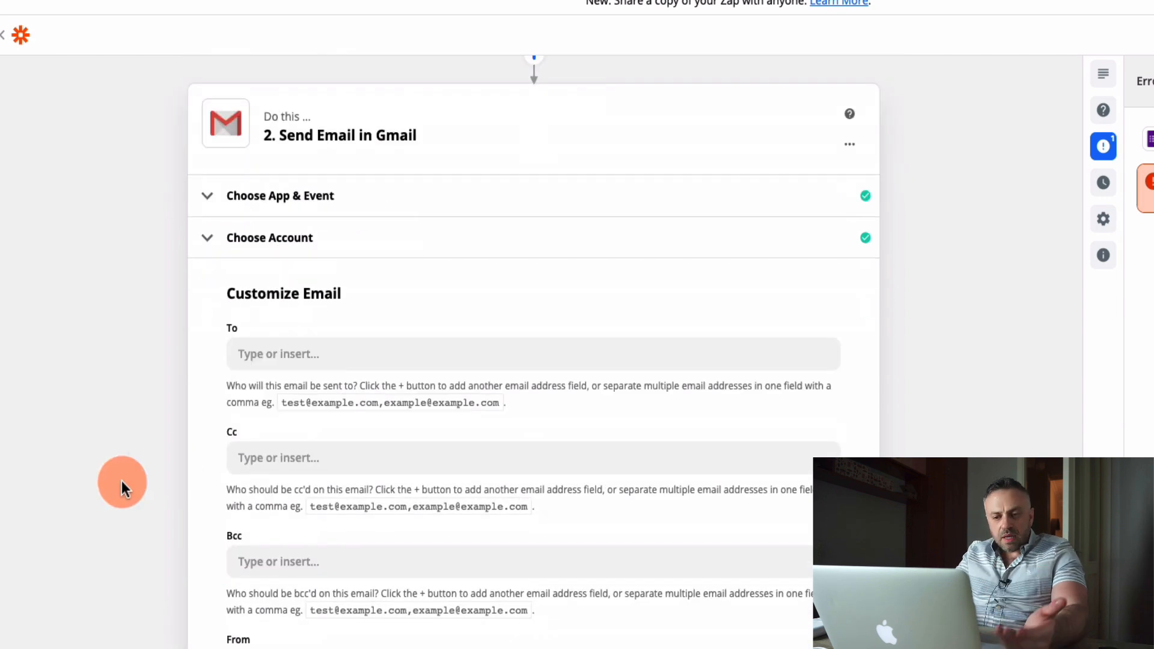
pyautogui.click(307, 232)
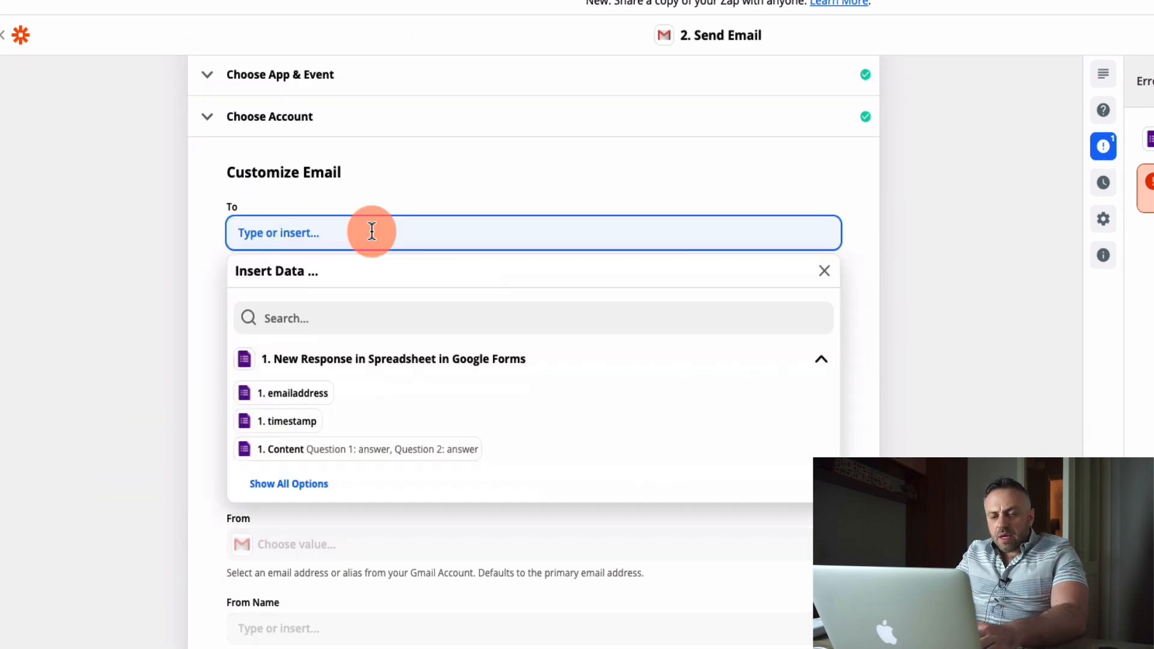
pyautogui.click(132, 257)
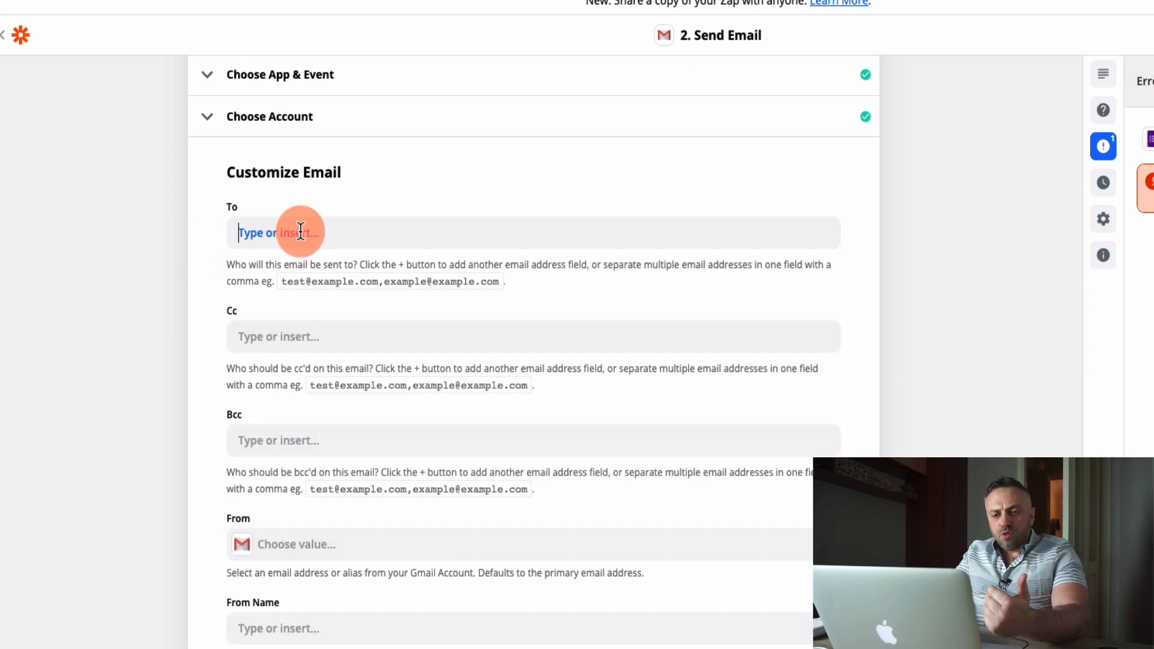
pyautogui.click(297, 232)
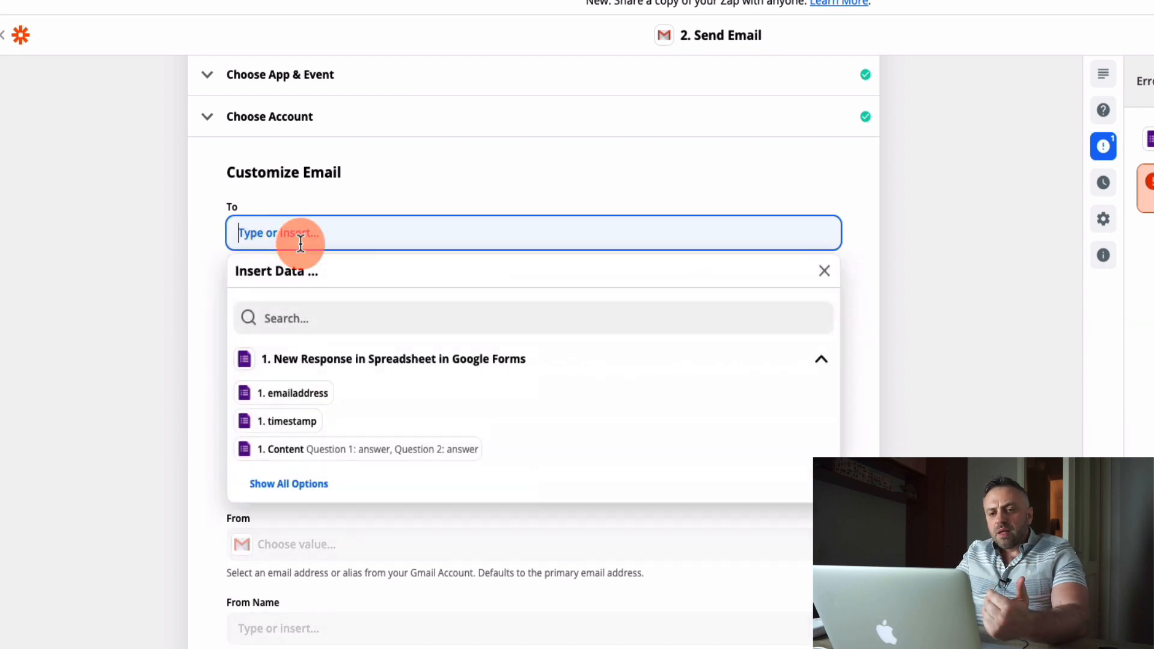
pyautogui.click(288, 400)
pyautogui.click(129, 341)
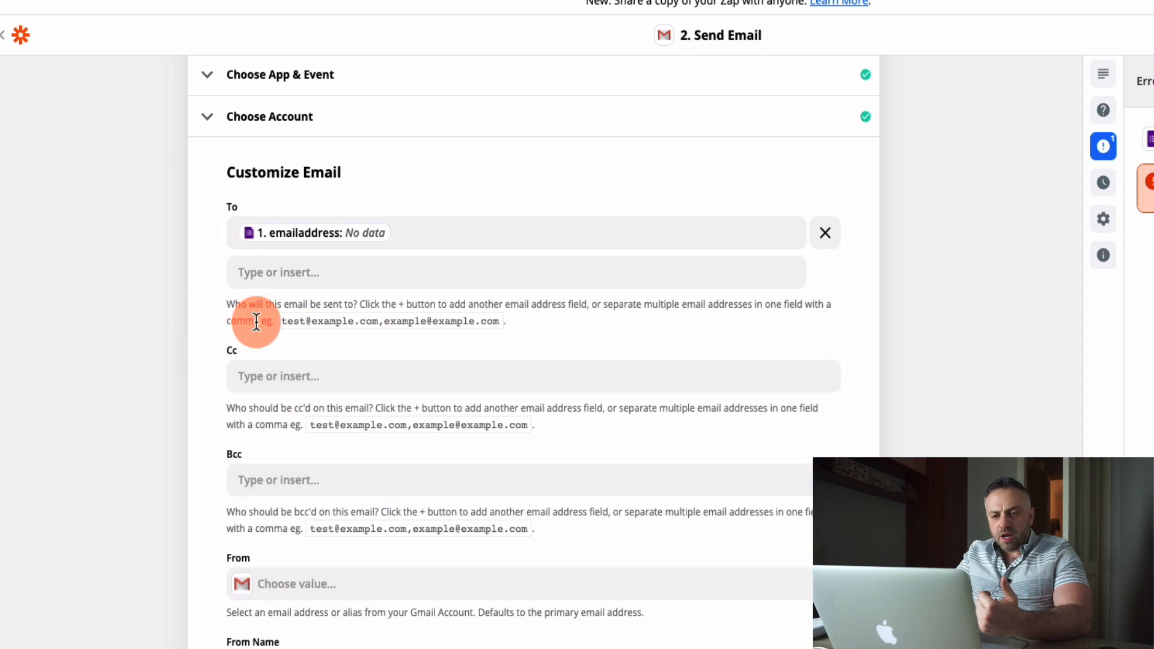
# Choose the connected Gmail address as the email's sender, leaving the sender name empty.
pyautogui.scroll(-3, 171, 531)
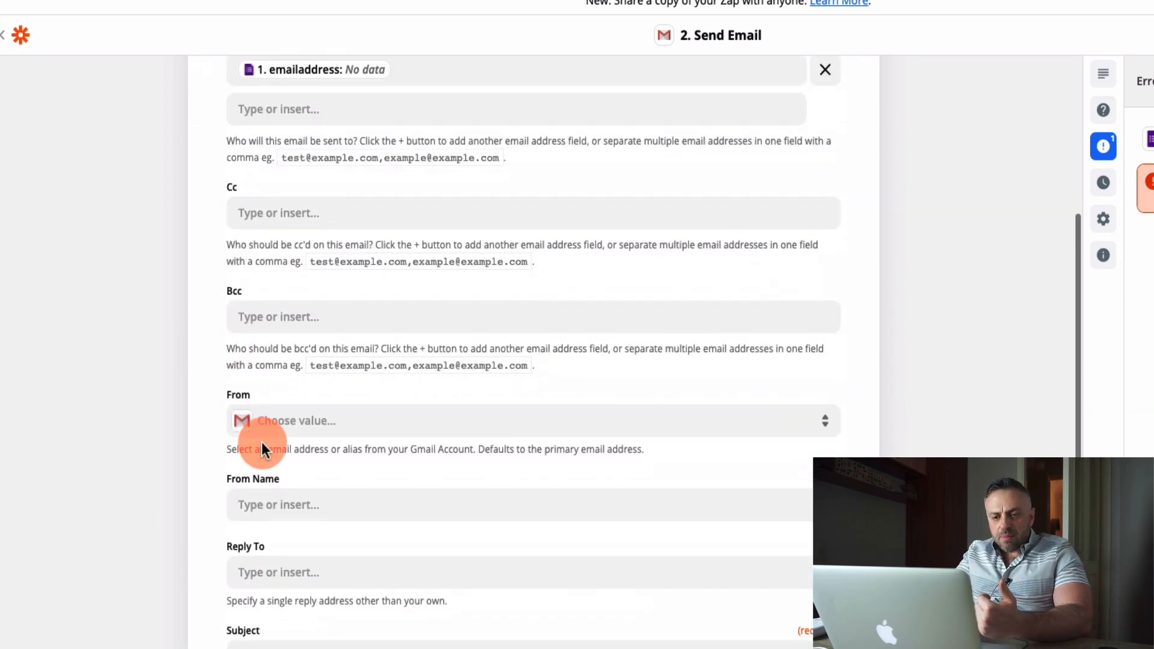
pyautogui.click(331, 430)
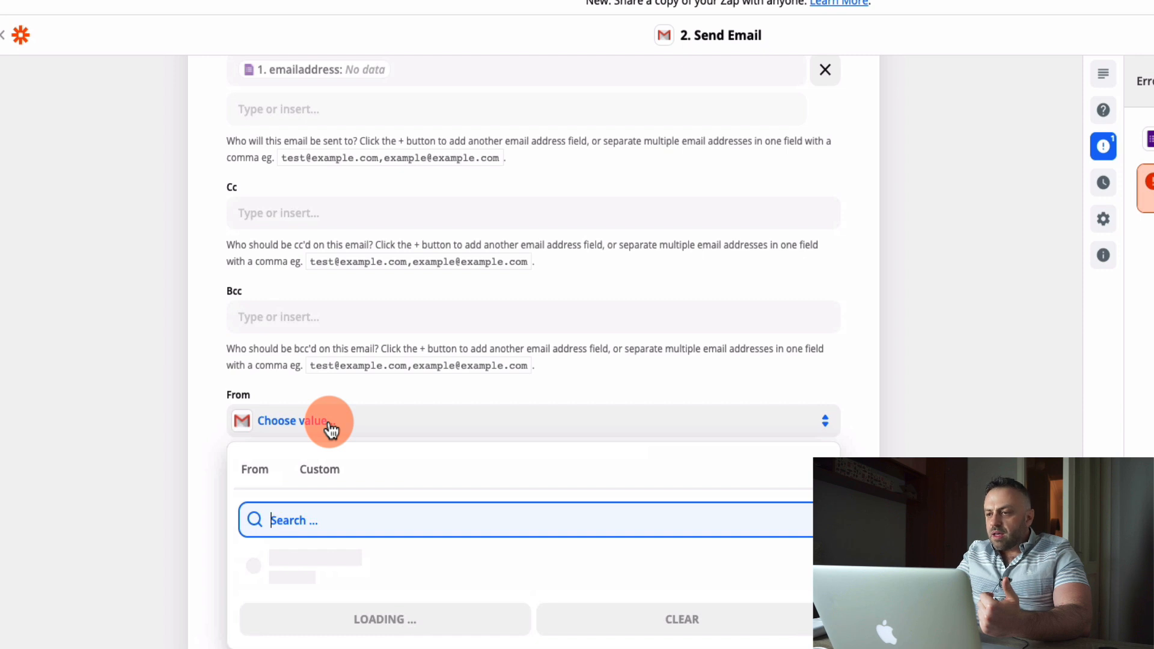
pyautogui.scroll(-1, 139, 495)
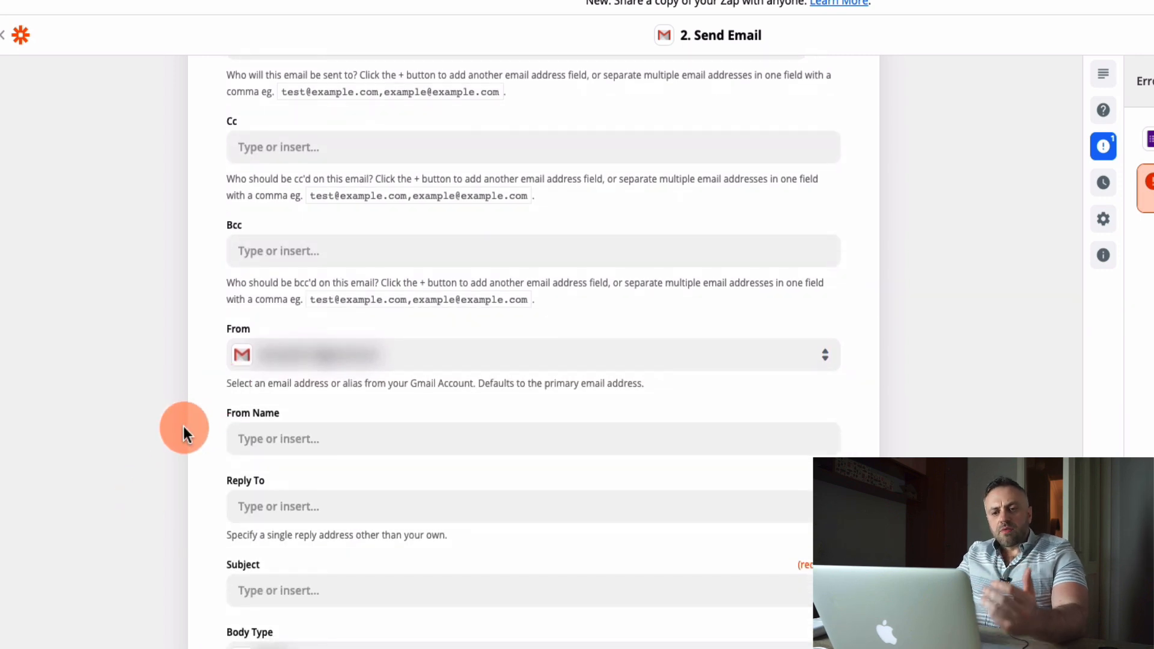
pyautogui.click(289, 438)
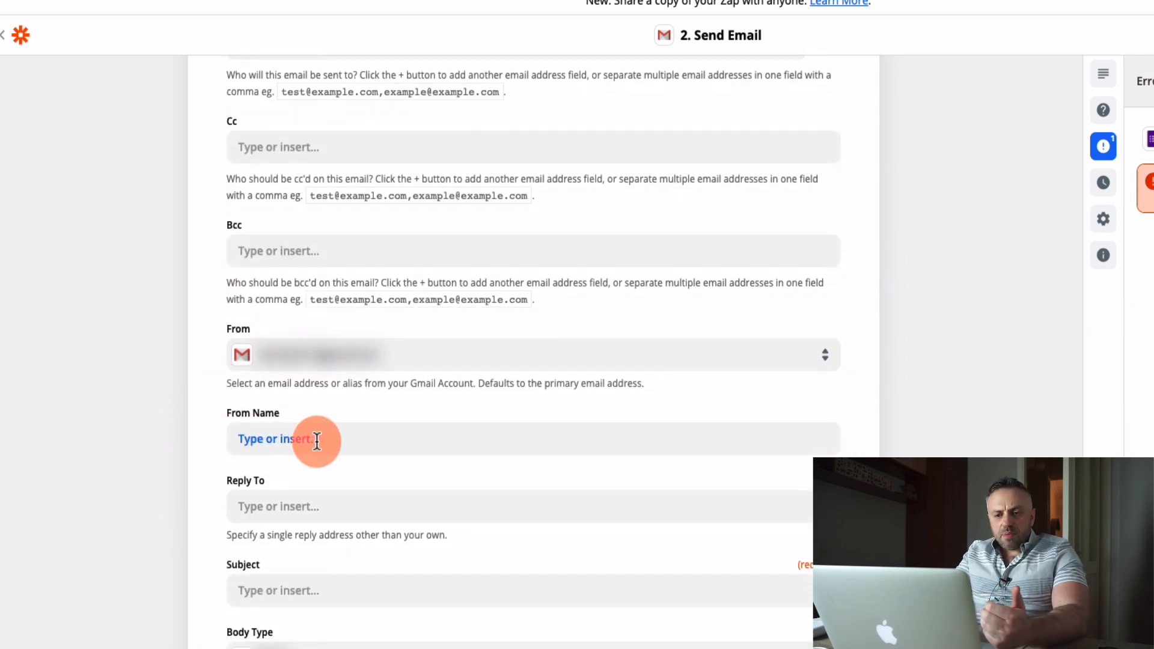
# Begin the email's body with the greeting "Hey there," followed by a blank line.
pyautogui.scroll(-3, 185, 500)
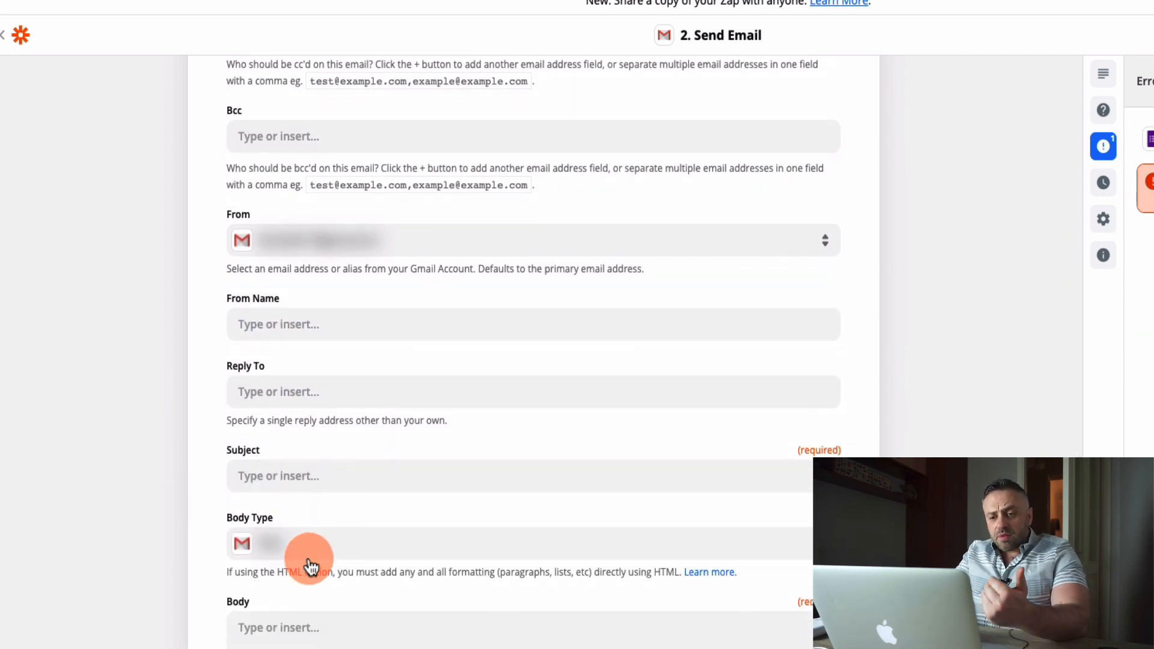
pyautogui.scroll(-5, 181, 562)
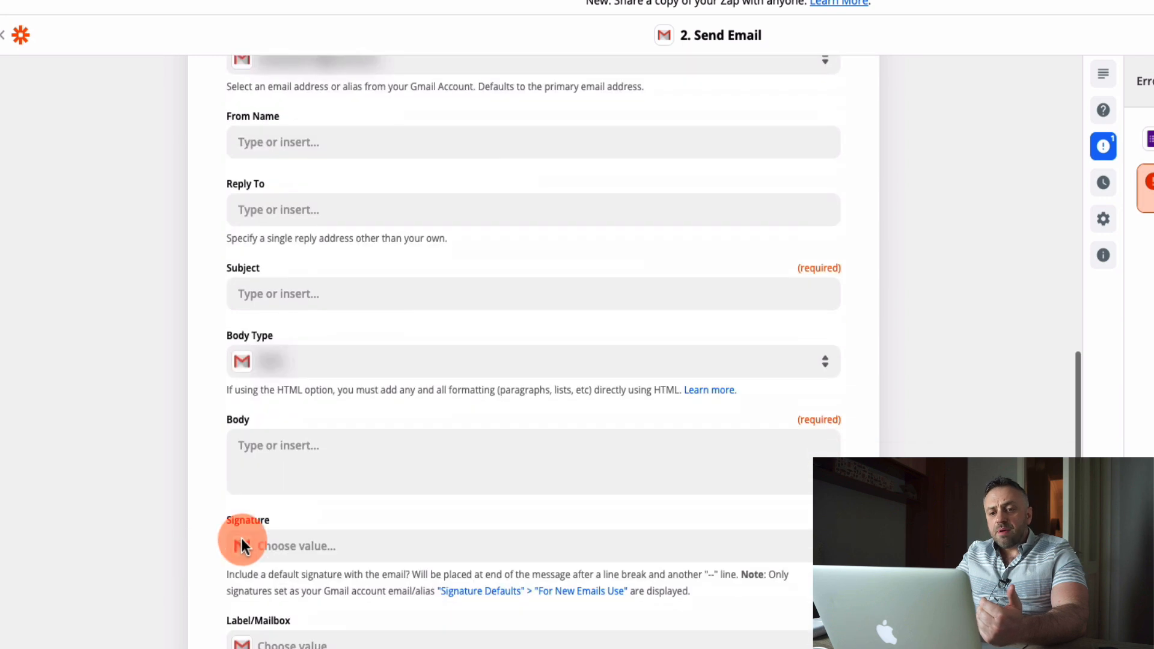
pyautogui.click(351, 459)
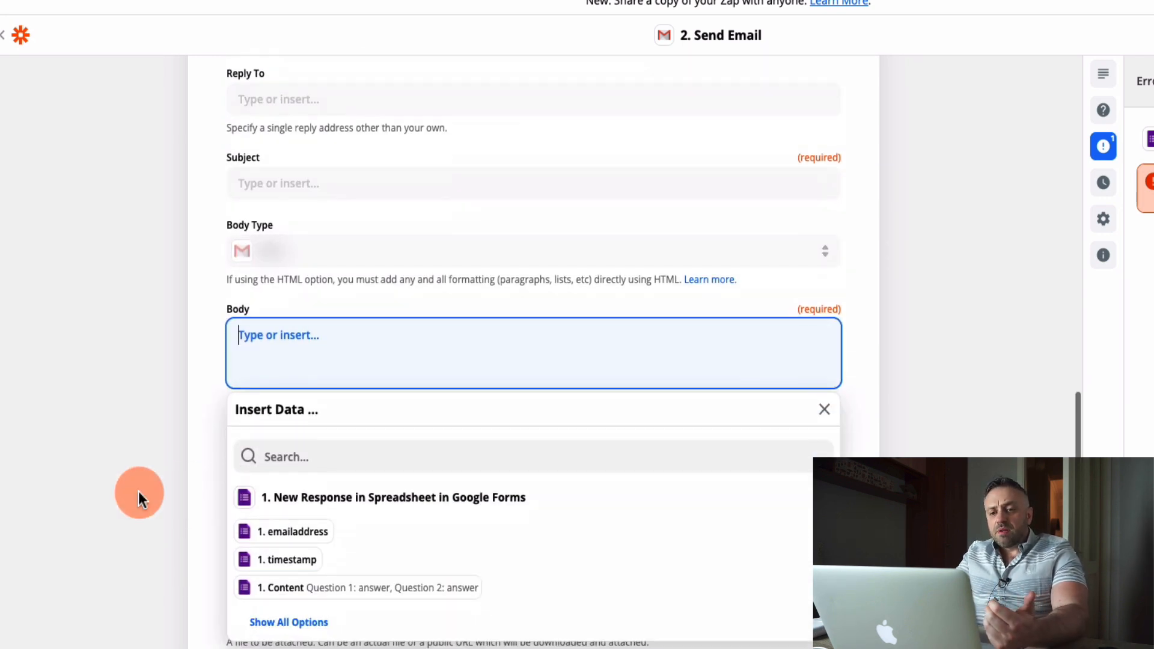
pyautogui.write('Hey there,')
pyautogui.press('Return')
pyautogui.press('Return')
# Add the line "Thanks so much for participation in our iPhone 11 contest pre-approval form." below the greeting.
pyautogui.write('Thanks so much')
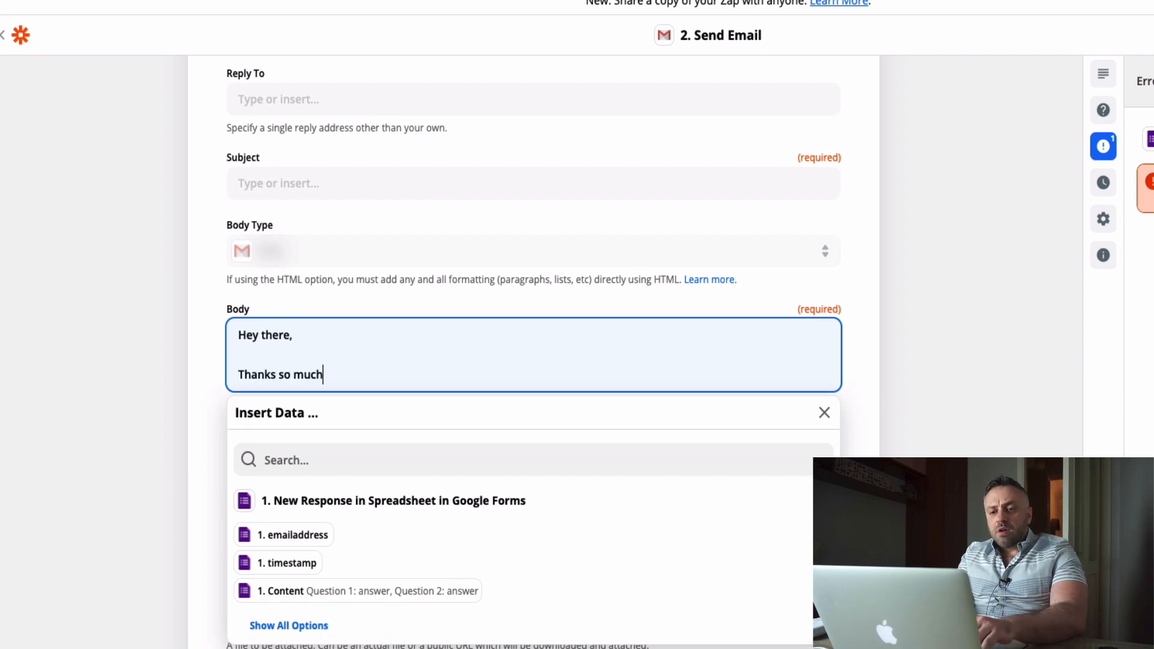
pyautogui.write(' for particip')
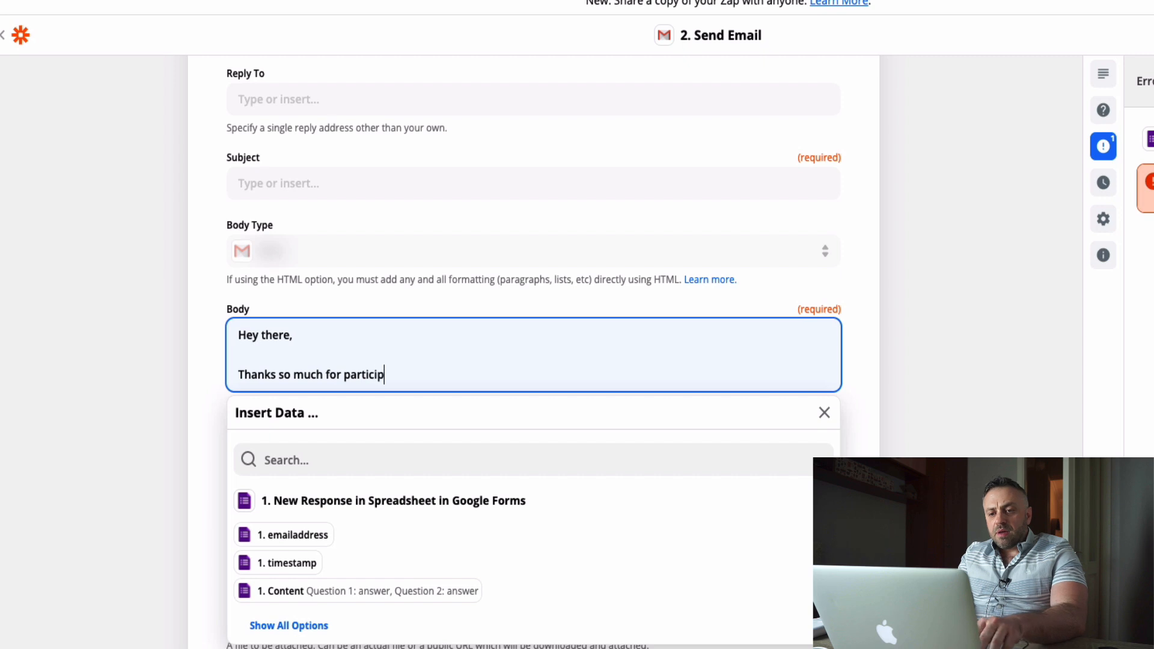
pyautogui.hotkey('alt', 'BackSpace')
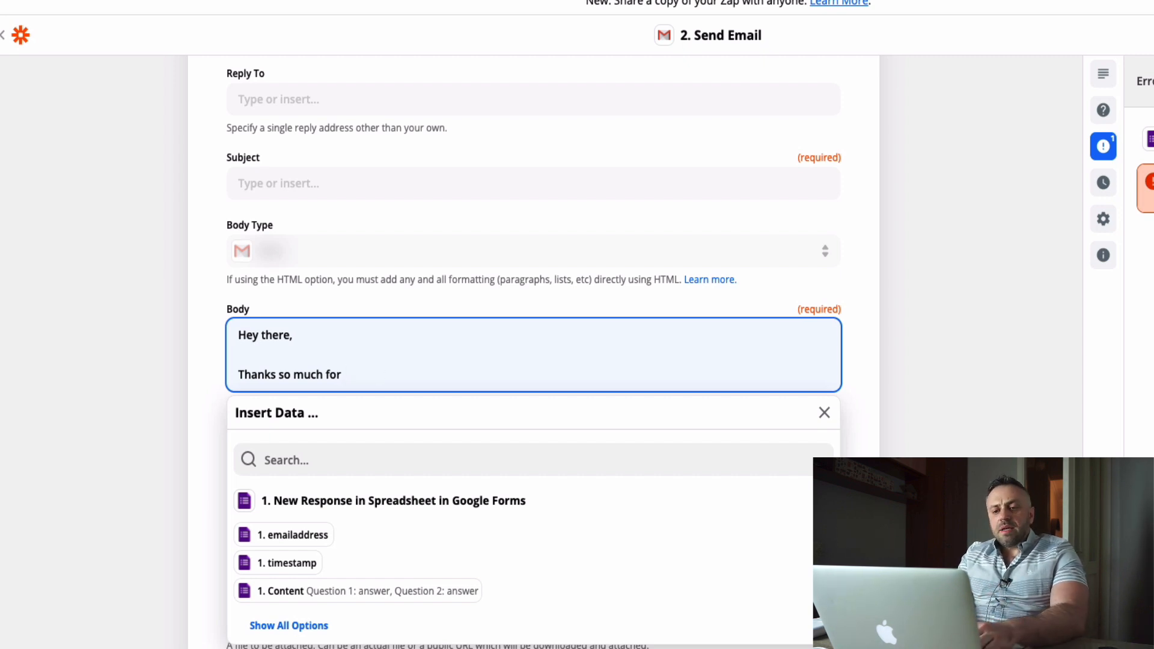
pyautogui.write('participation')
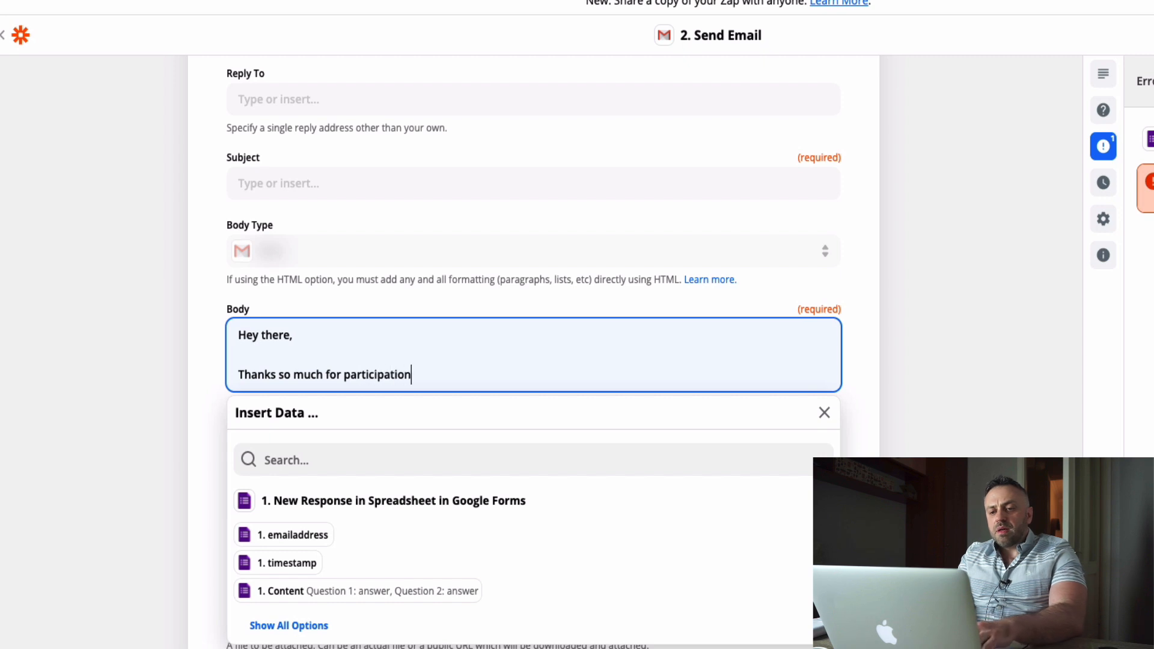
pyautogui.write(' in our iPhon')
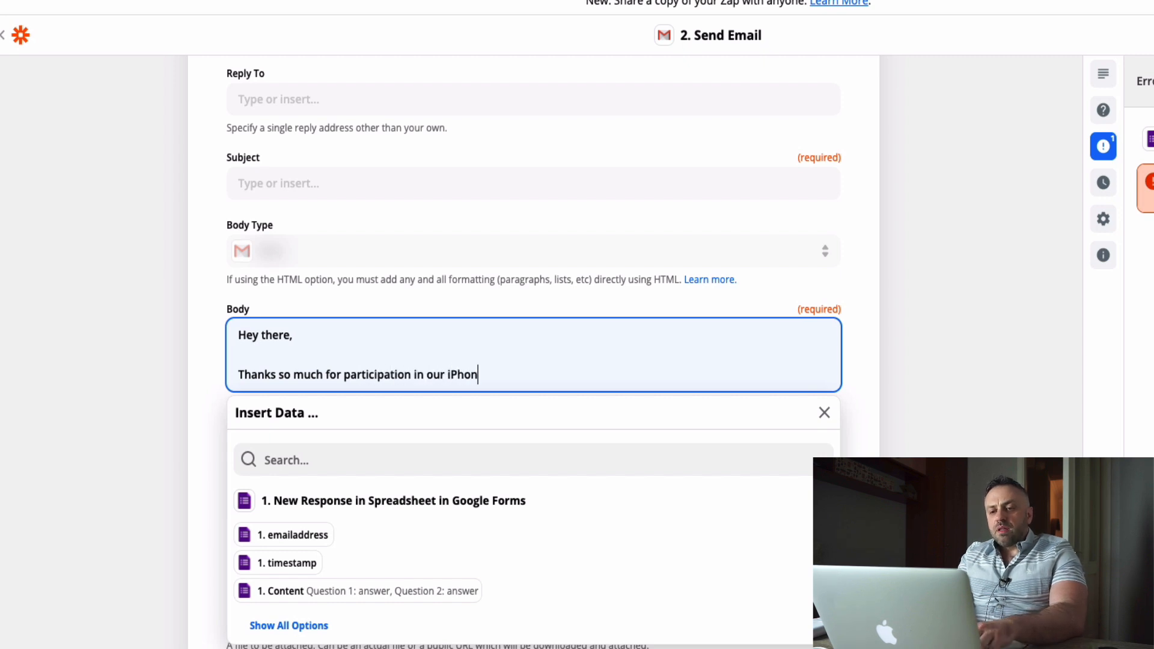
pyautogui.write('e 11 give')
pyautogui.press('BackSpace')
pyautogui.press('BackSpace')
pyautogui.press('BackSpace')
pyautogui.press('BackSpace')
pyautogui.write('co')
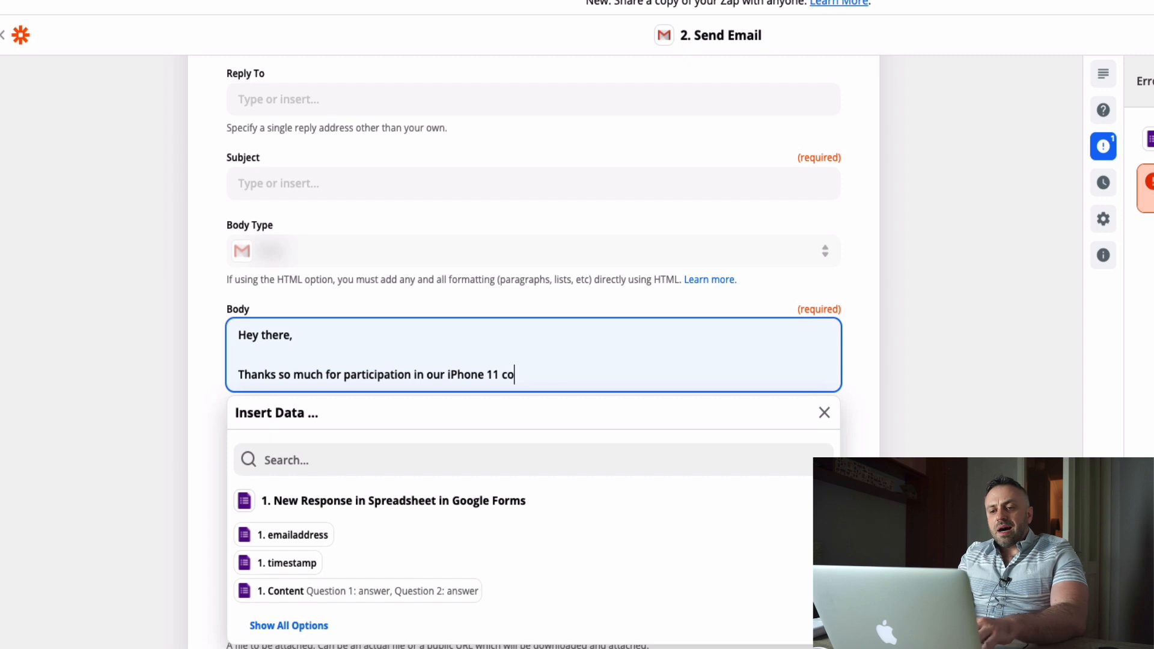
pyautogui.write('ntest selection ')
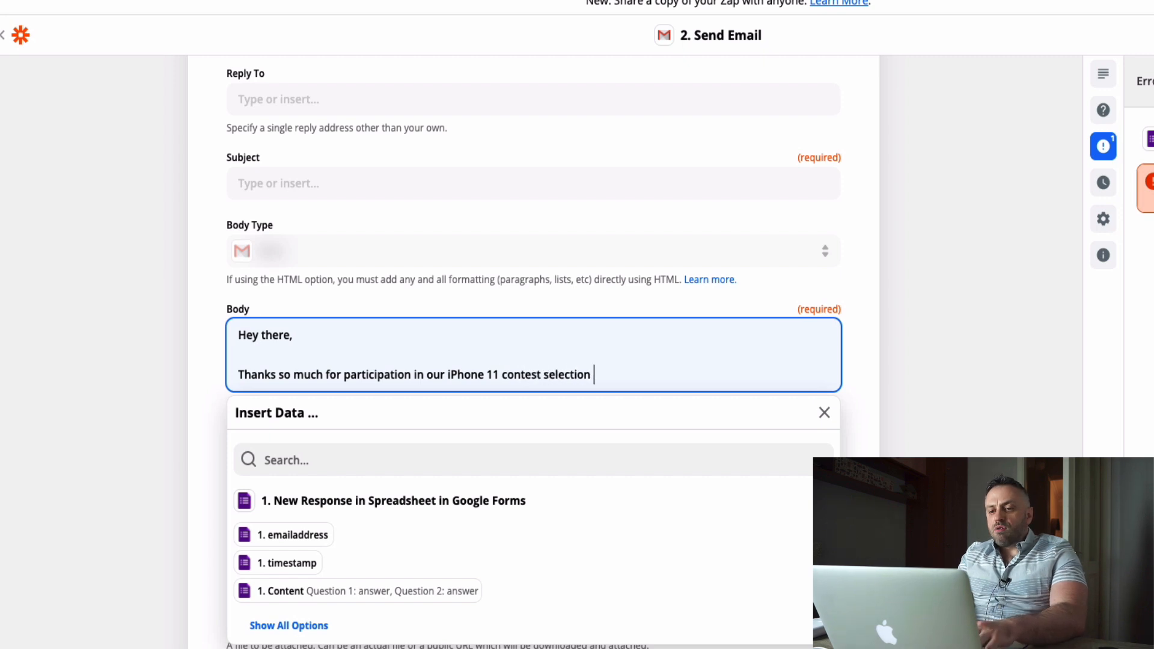
pyautogui.write('form.')
pyautogui.press('BackSpace')
pyautogui.press('BackSpace')
pyautogui.press('BackSpace')
pyautogui.press('BackSpace')
pyautogui.press('BackSpace')
pyautogui.press('BackSpace')
pyautogui.press('BackSpace')
pyautogui.press('BackSpace')
pyautogui.press('BackSpace')
pyautogui.press('BackSpace')
pyautogui.press('BackSpace')
pyautogui.press('BackSpace')
pyautogui.press('BackSpace')
pyautogui.press('BackSpace')
pyautogui.press('BackSpace')
pyautogui.write('pre-approval form.')
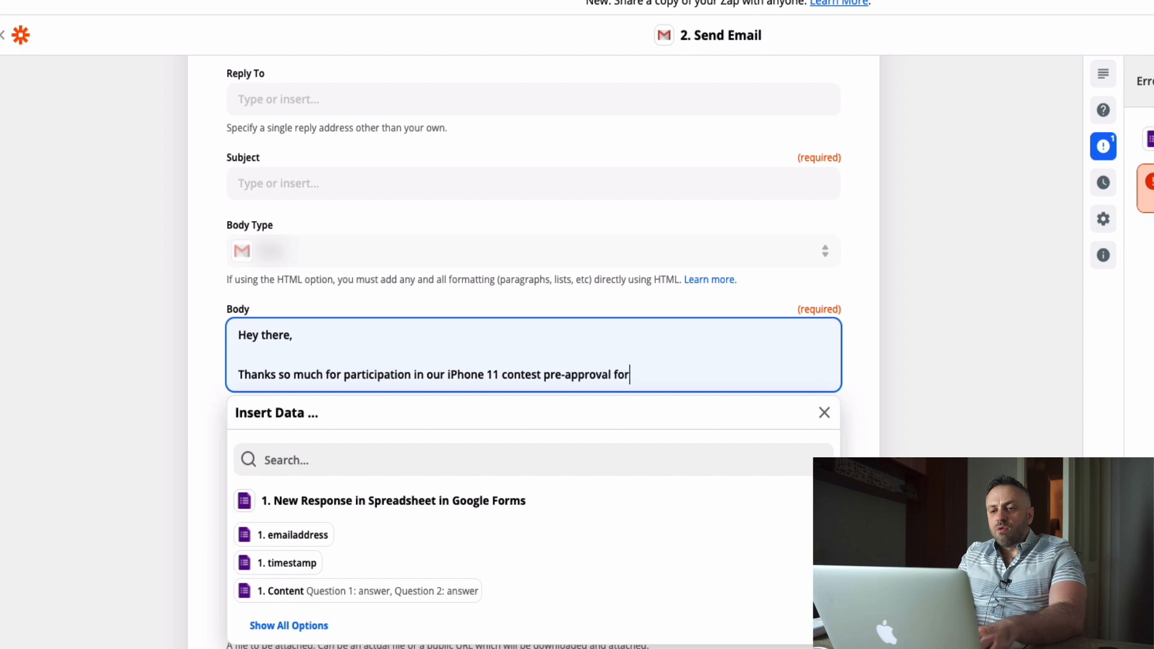
# Add a new body paragraph reading "I'm happy to say that you're now eligible to enter for a chance to win the iPhone 11".
pyautogui.press('Return')
pyautogui.press('Return')
pyautogui.write("I'm ")
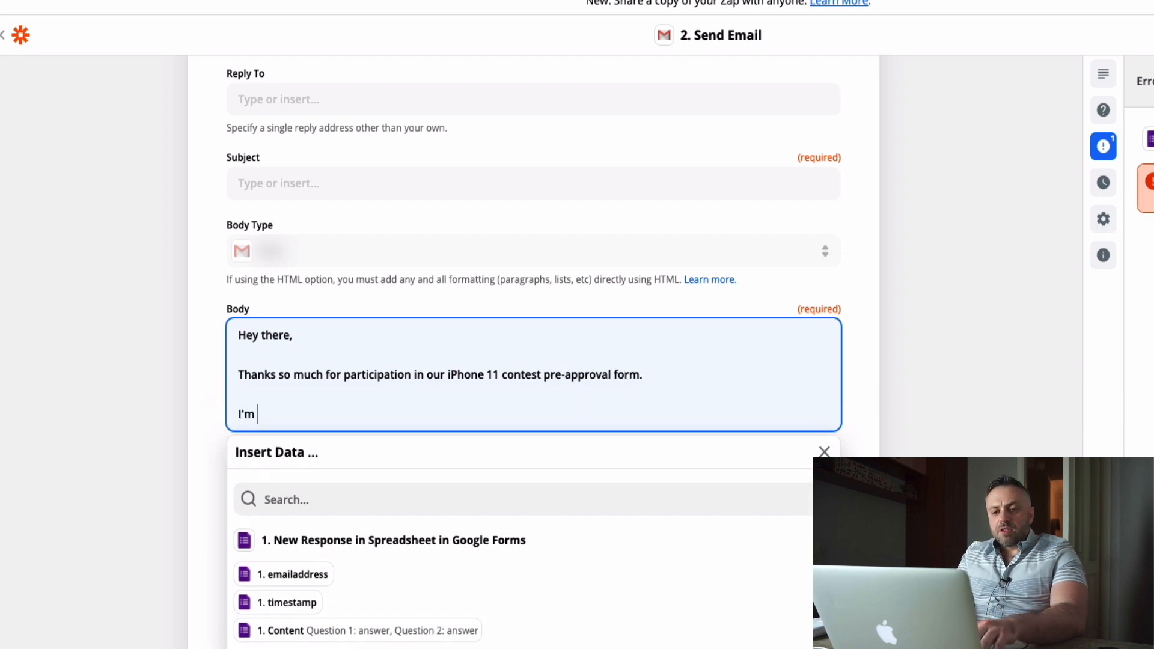
pyautogui.write('happy to say that youre new')
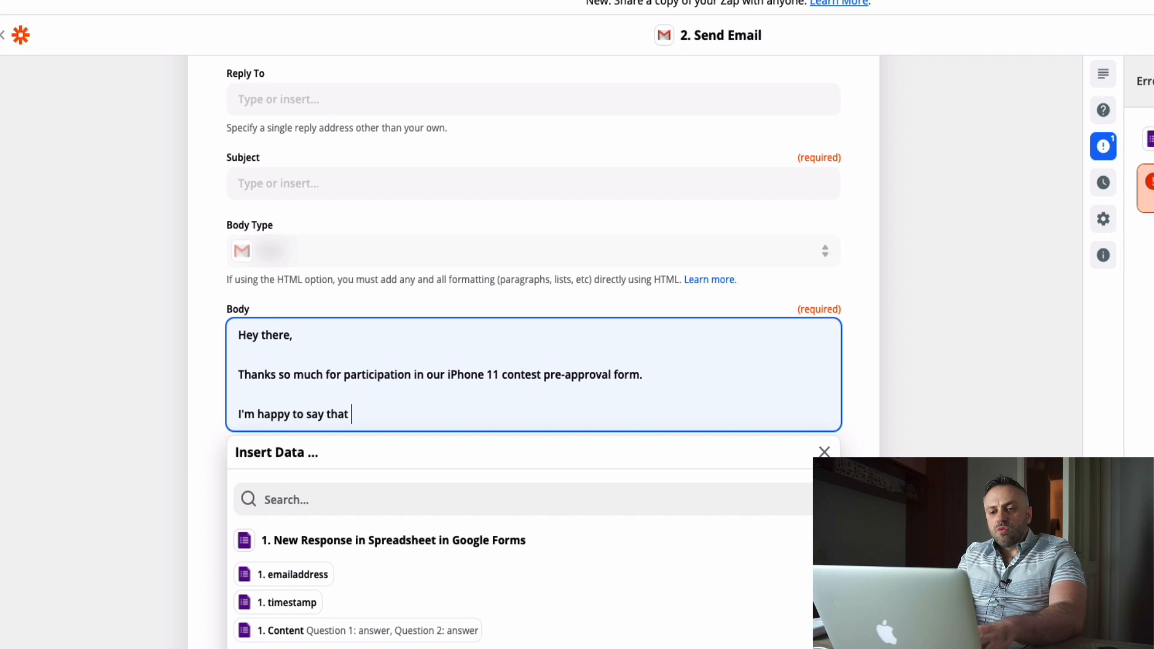
pyautogui.press('BackSpace')
pyautogui.press('BackSpace')
pyautogui.press('BackSpace')
pyautogui.press('BackSpace')
pyautogui.press('BackSpace')
pyautogui.press('BackSpace')
pyautogui.press('BackSpace')
pyautogui.press('BackSpace')
pyautogui.press('BackSpace')
pyautogui.write('yo')
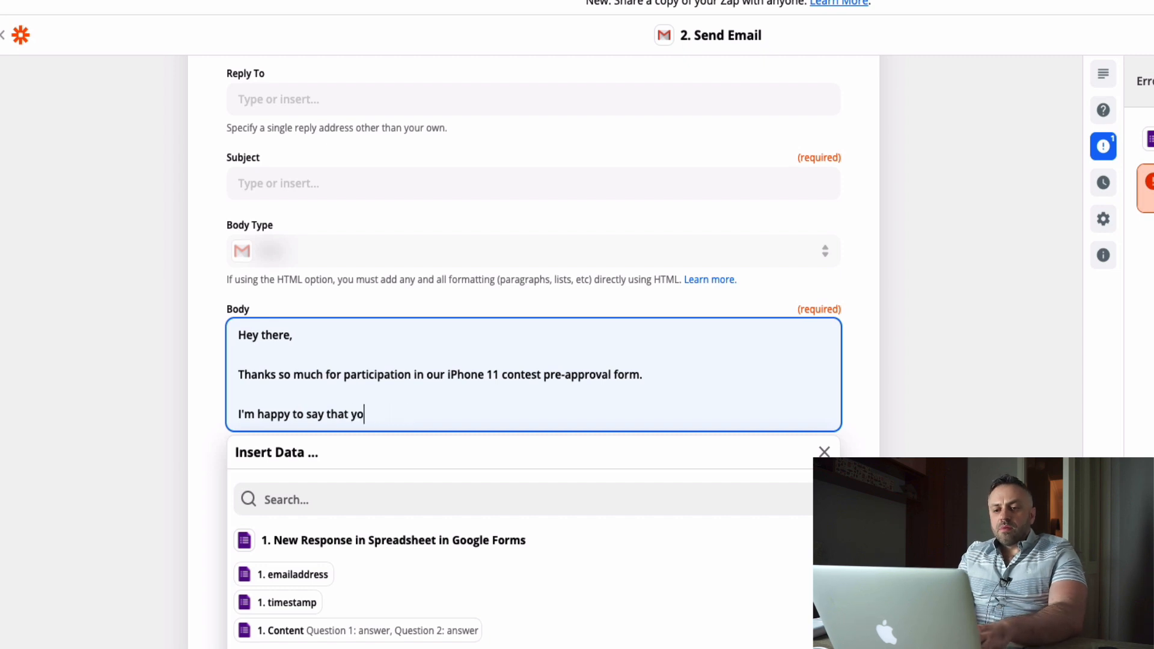
pyautogui.write("u're now eligible ")
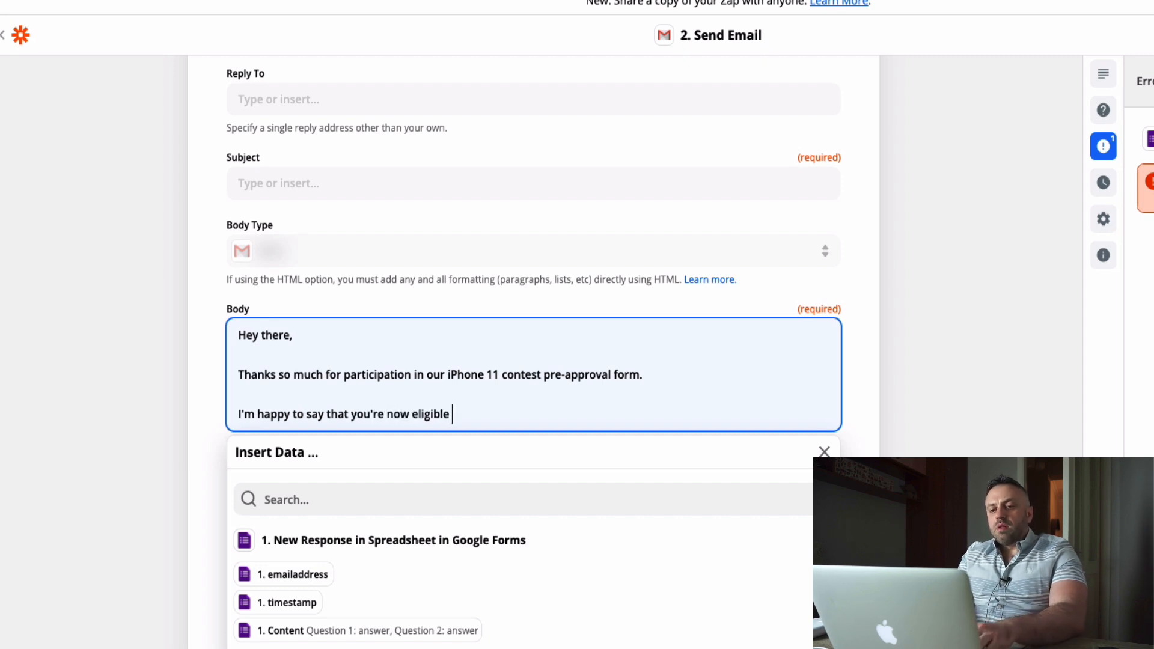
pyautogui.write('to enter for a cha')
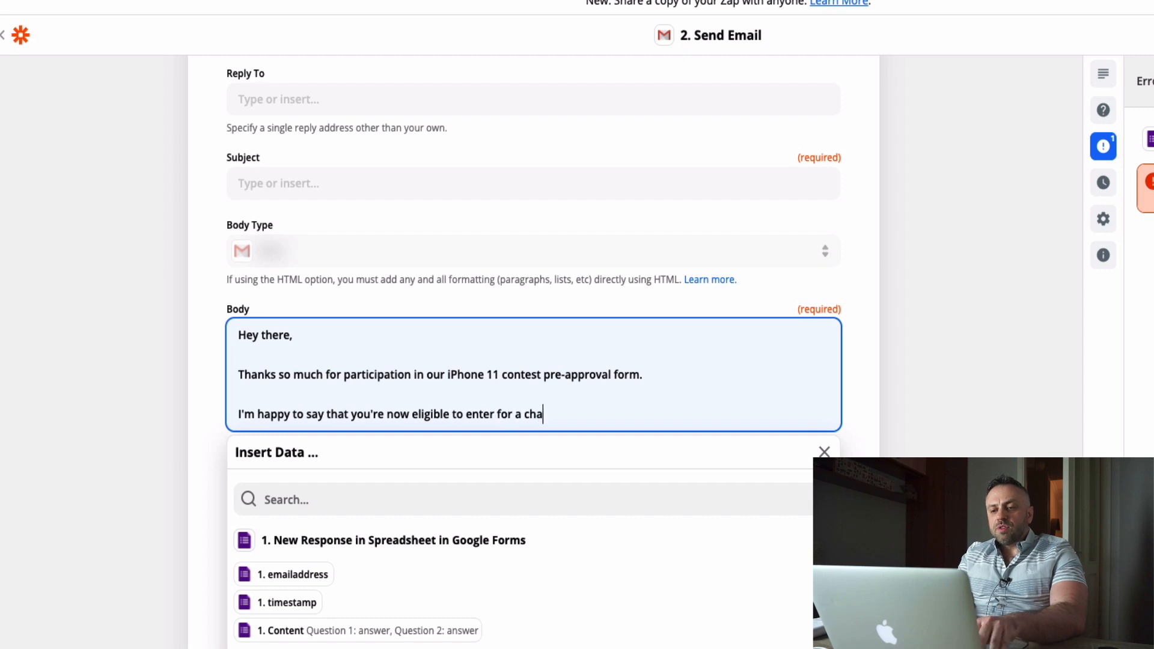
pyautogui.write('nce to win the iPhone 11')
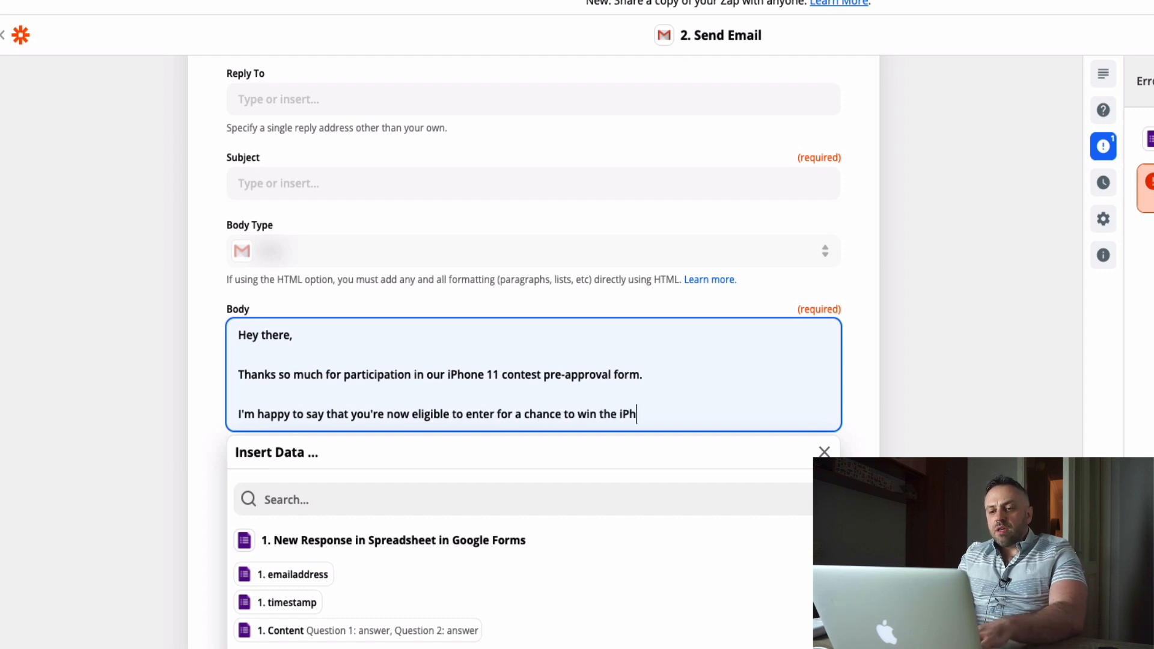
# Add the call-to-action paragraph "Simply click on URL to get started:" to the email's body.
pyautogui.press('Return')
pyautogui.press('Return')
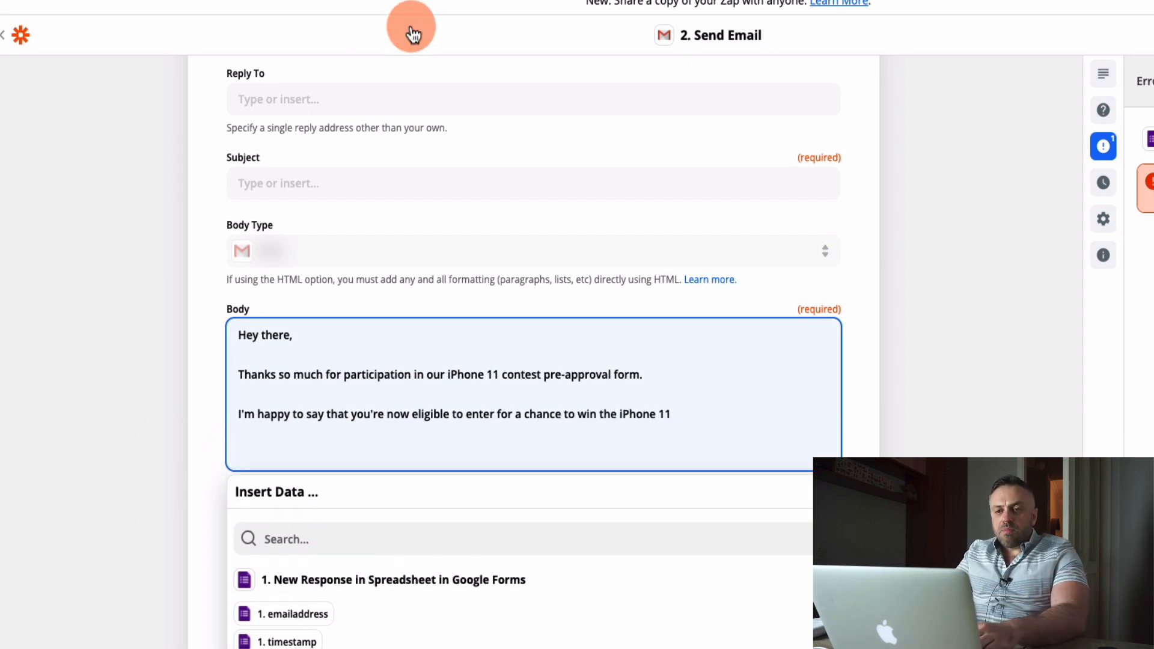
pyautogui.write('Sim')
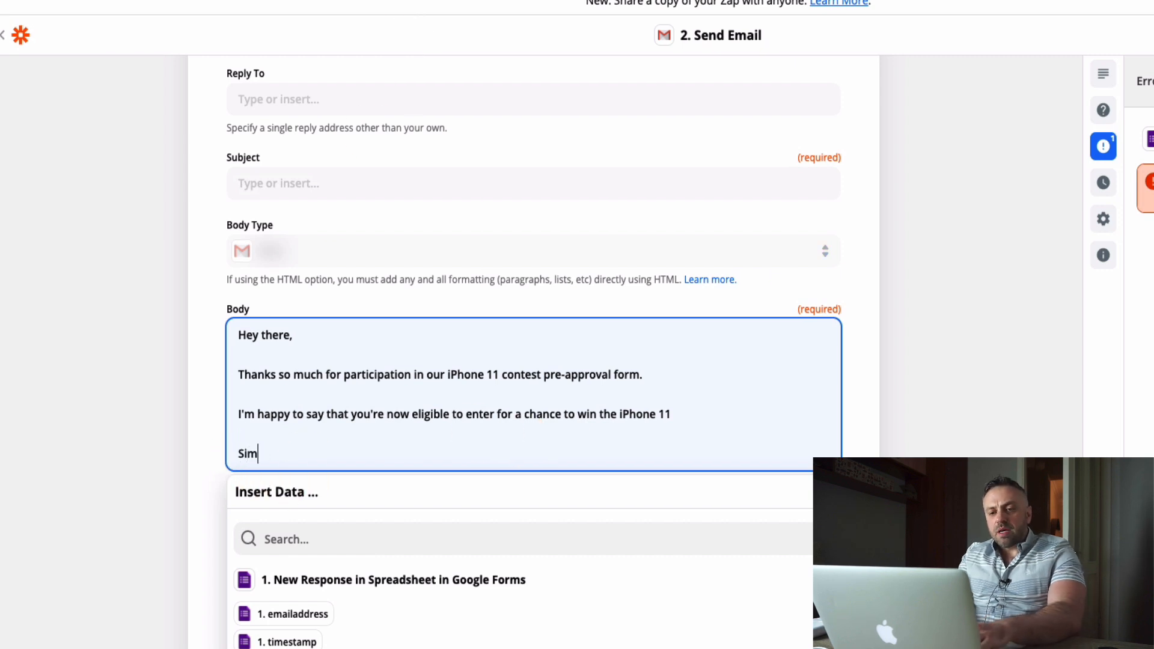
pyautogui.write('ply go to this')
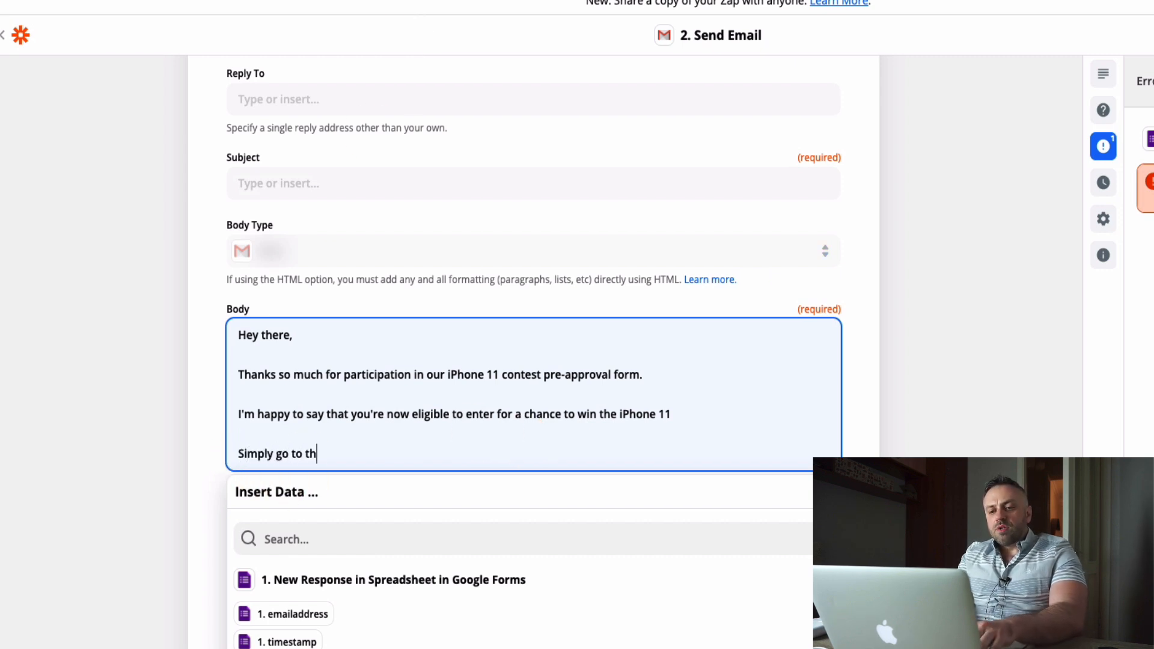
pyautogui.press('BackSpace')
pyautogui.press('BackSpace')
pyautogui.press('BackSpace')
pyautogui.press('BackSpace')
pyautogui.press('BackSpace')
pyautogui.press('BackSpace')
pyautogui.press('BackSpace')
pyautogui.press('BackSpace')
pyautogui.press('BackSpace')
pyautogui.press('BackSpace')
pyautogui.press('BackSpace')
pyautogui.write('click on URL to ge')
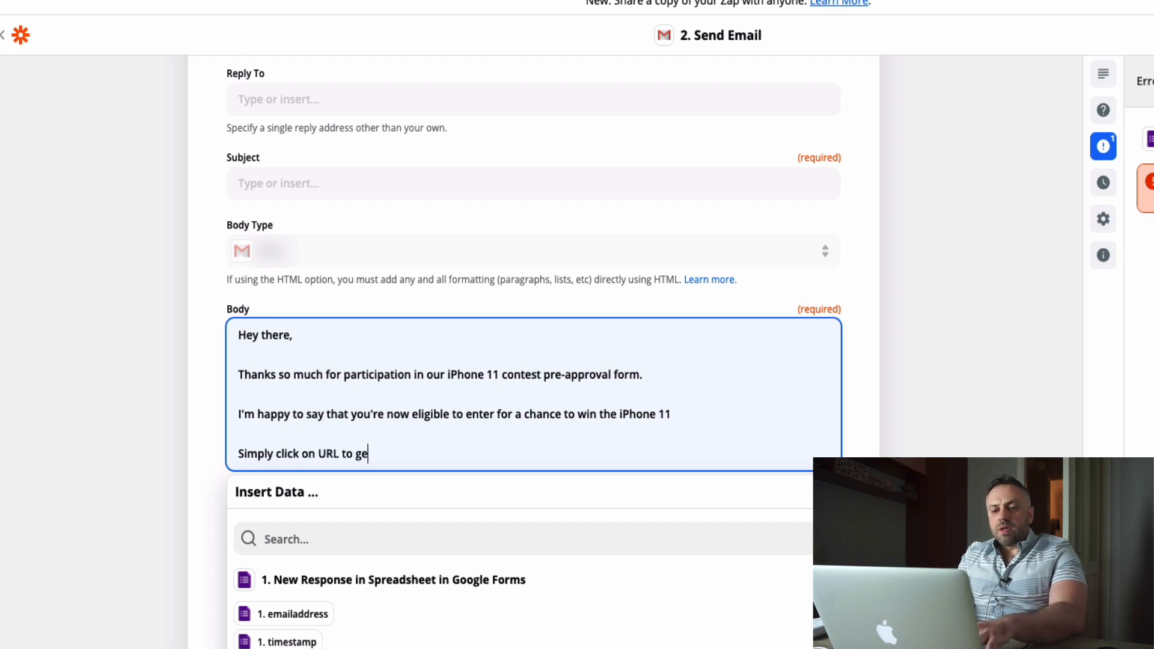
pyautogui.write('t started:')
# Finish the email's body with the placeholder "[MAXBOUNTY OFFER LINK]" in its own paragraph.
pyautogui.press('Return')
pyautogui.press('Return')
pyautogui.write('[')
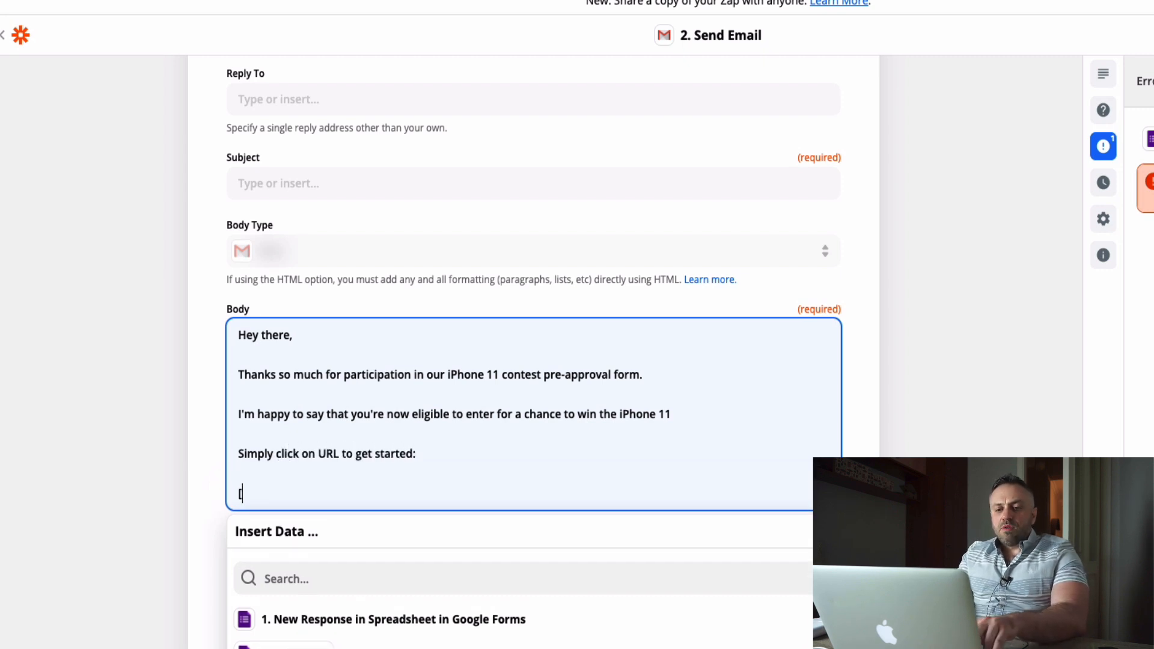
pyautogui.write('MAXBOUNTY OFFER LINK]')
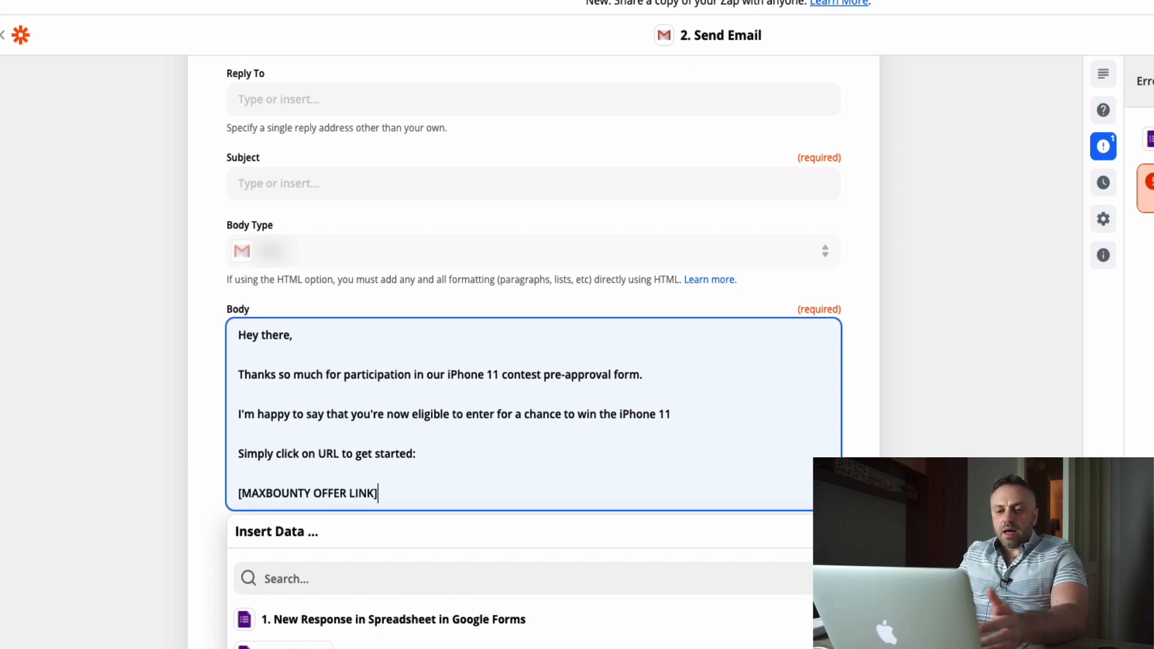
pyautogui.click(129, 499)
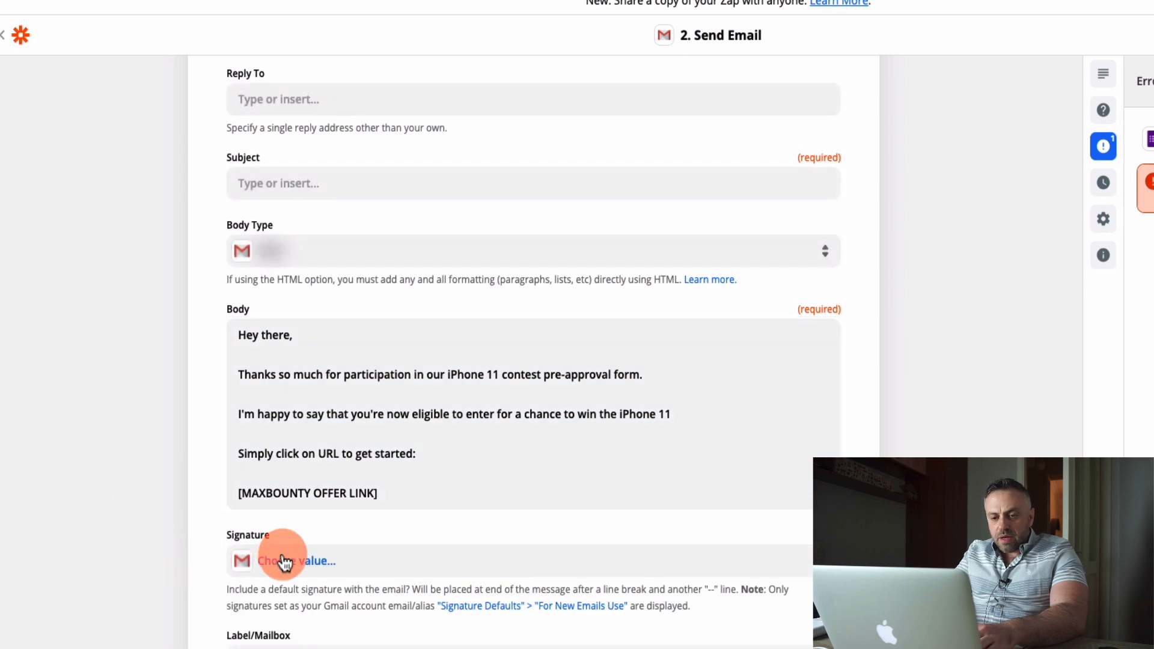
# Set the email's required subject to "Congrats", leaving signature, label and attachments empty.
pyautogui.scroll(-3, 173, 578)
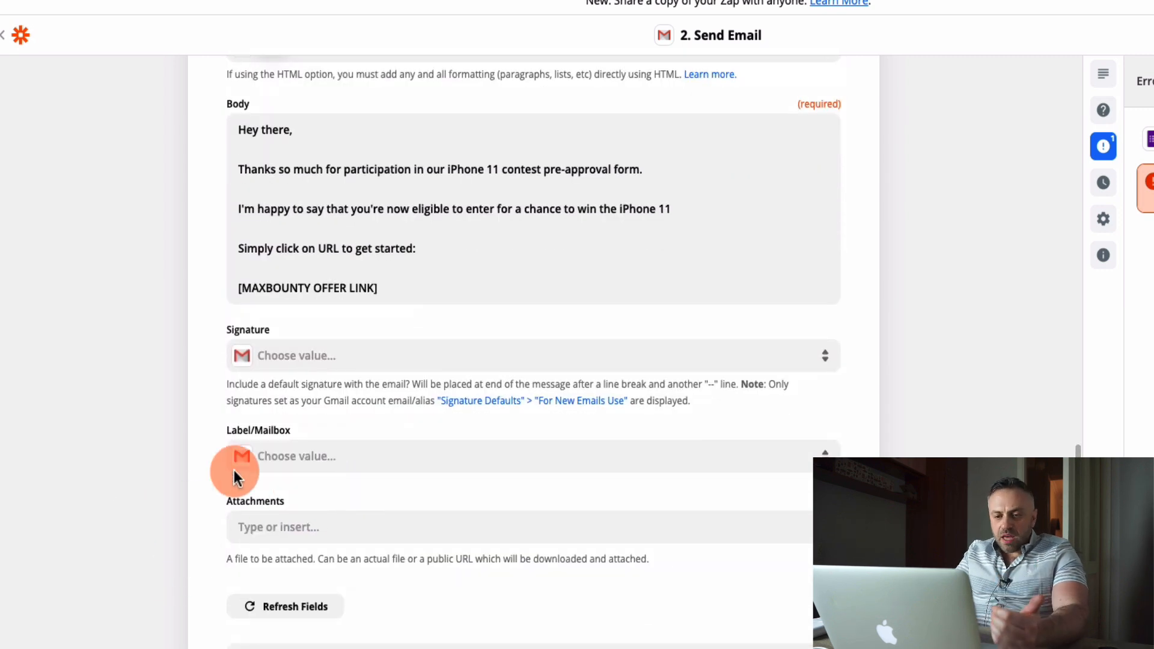
pyautogui.scroll(-2, 170, 626)
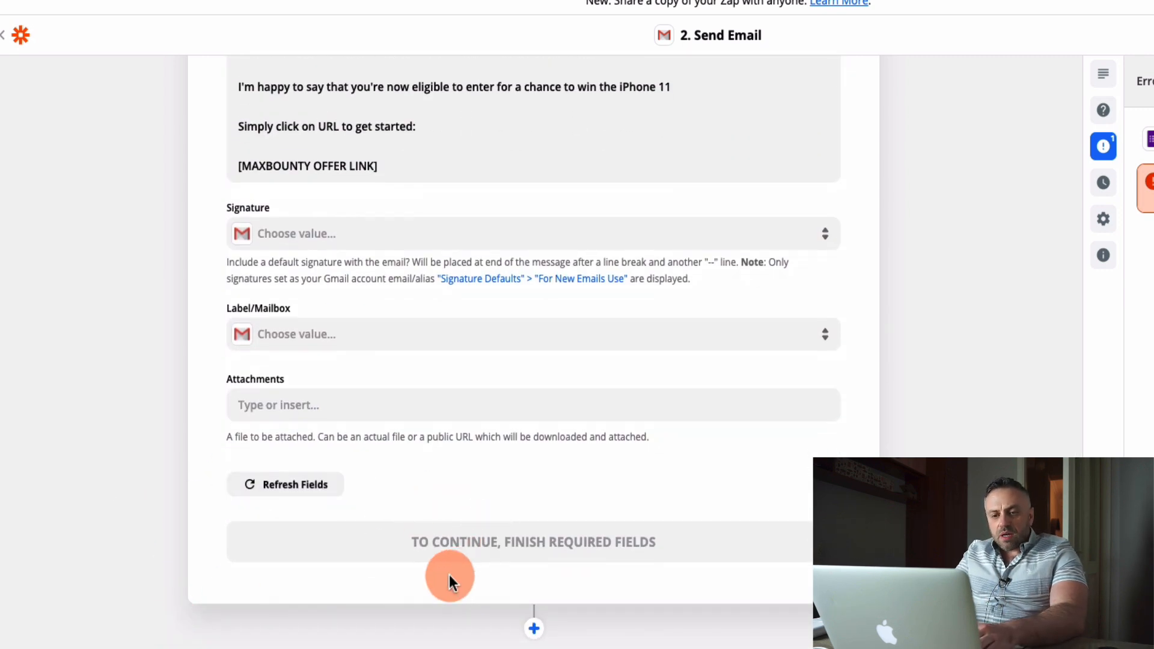
pyautogui.scroll(9, 131, 517)
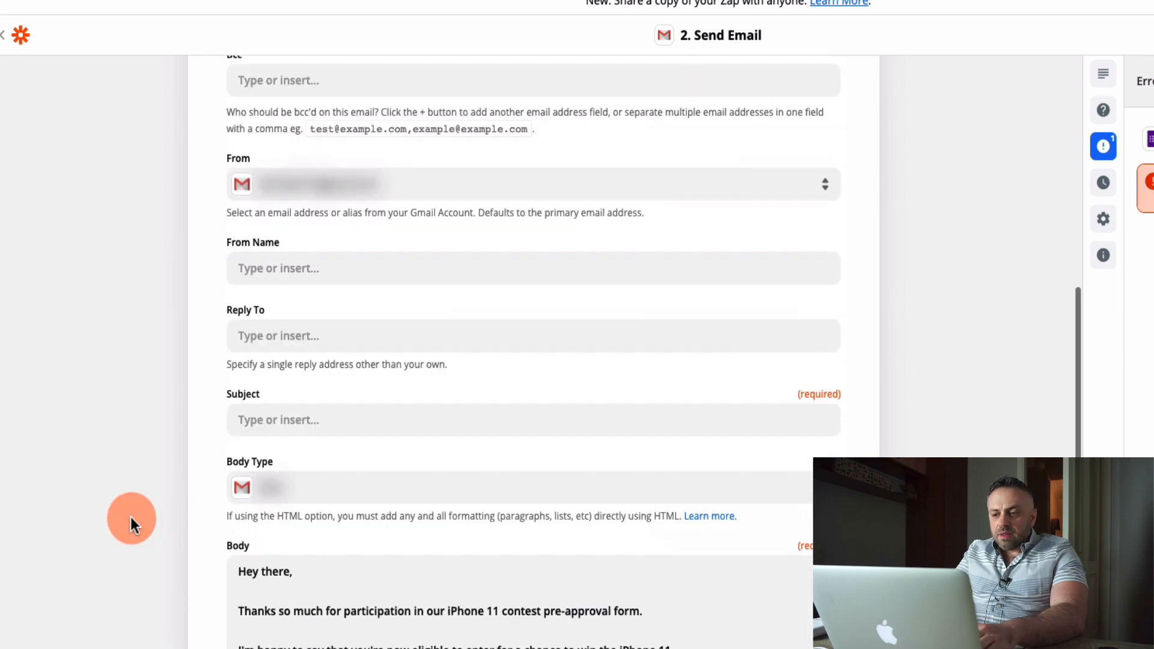
pyautogui.click(348, 419)
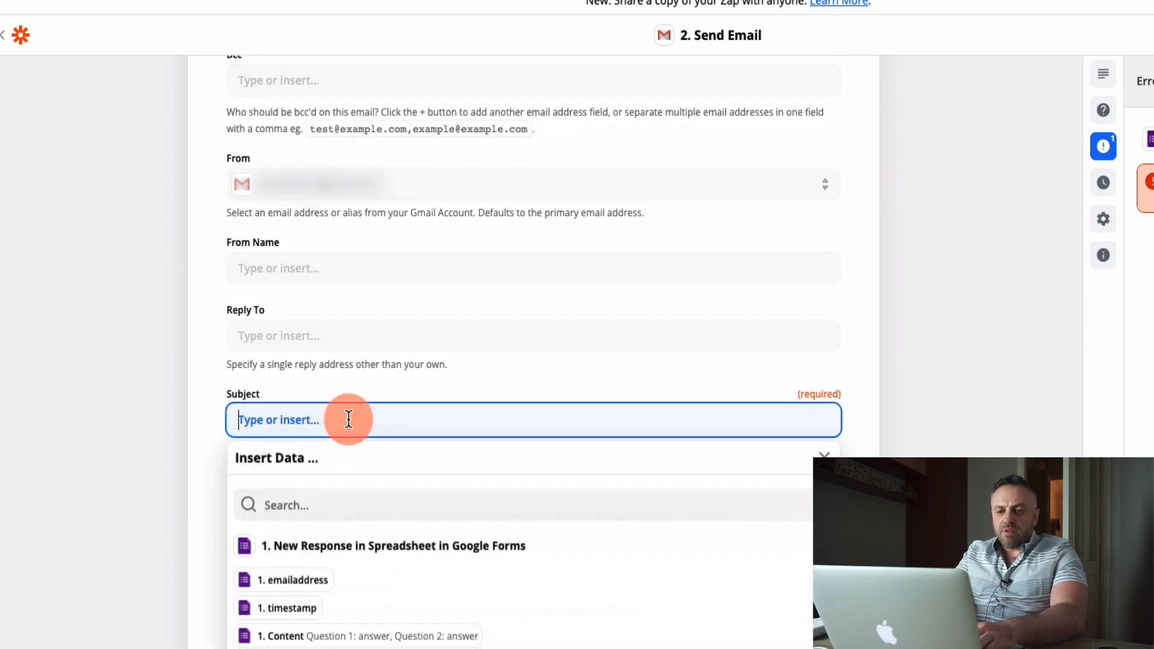
pyautogui.write('Congrats')
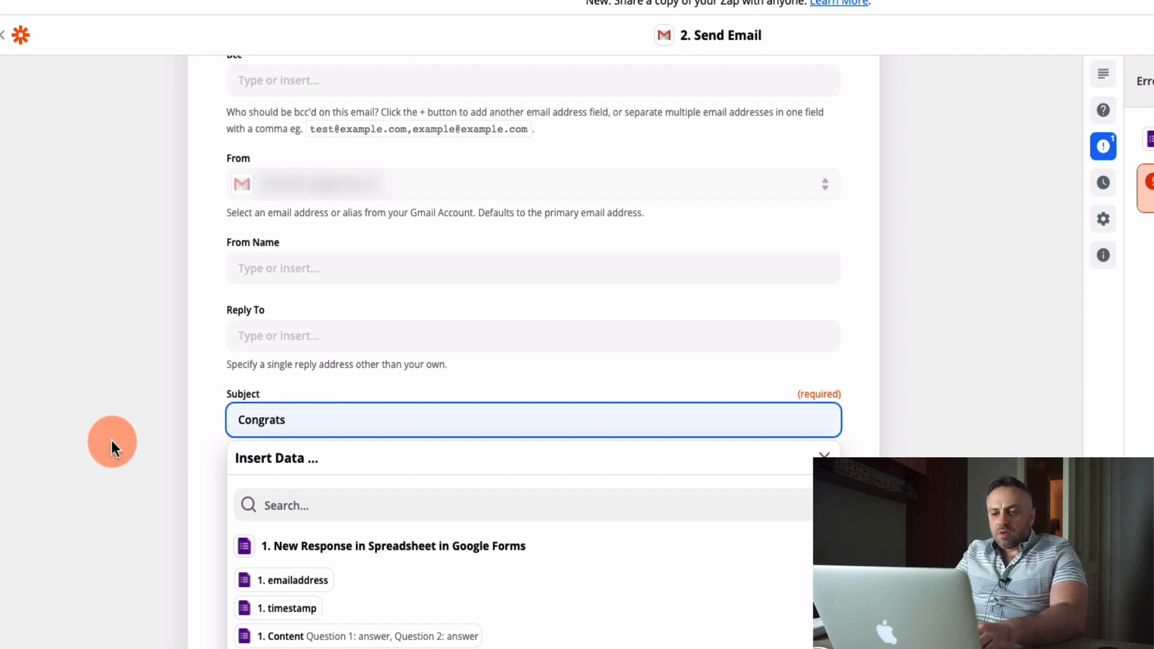
pyautogui.click(110, 441)
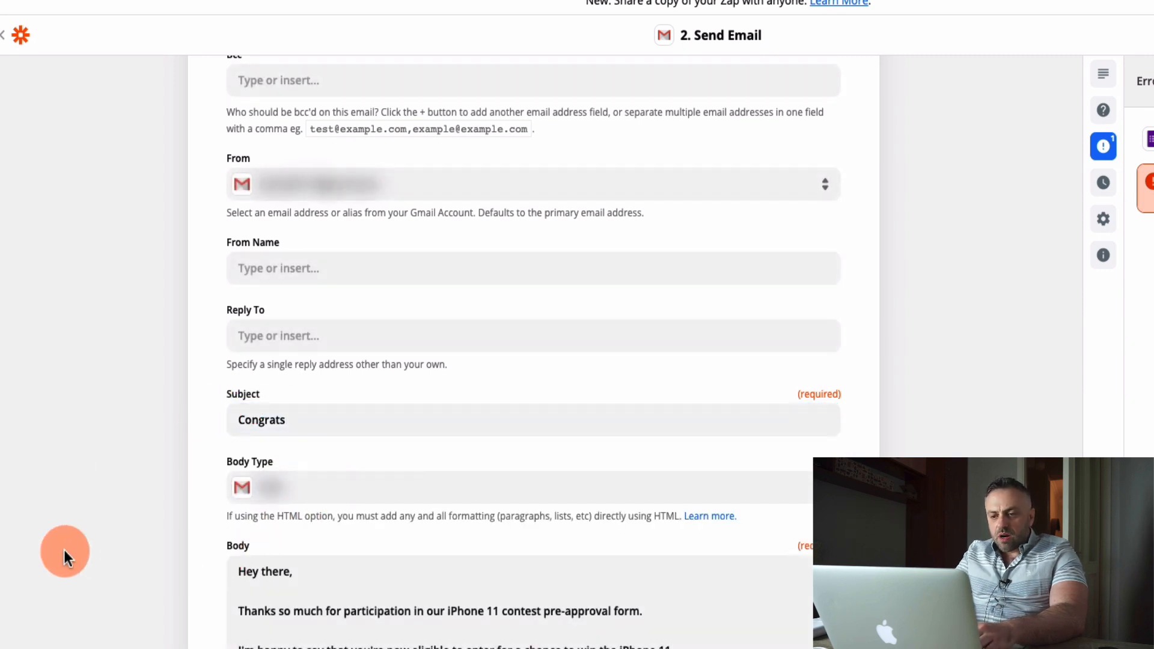
# Accept the Send Email setup and try to switch on the Google Forms to Gmail Zap.
pyautogui.scroll(-8, 63, 550)
pyautogui.scroll(-2, 64, 550)
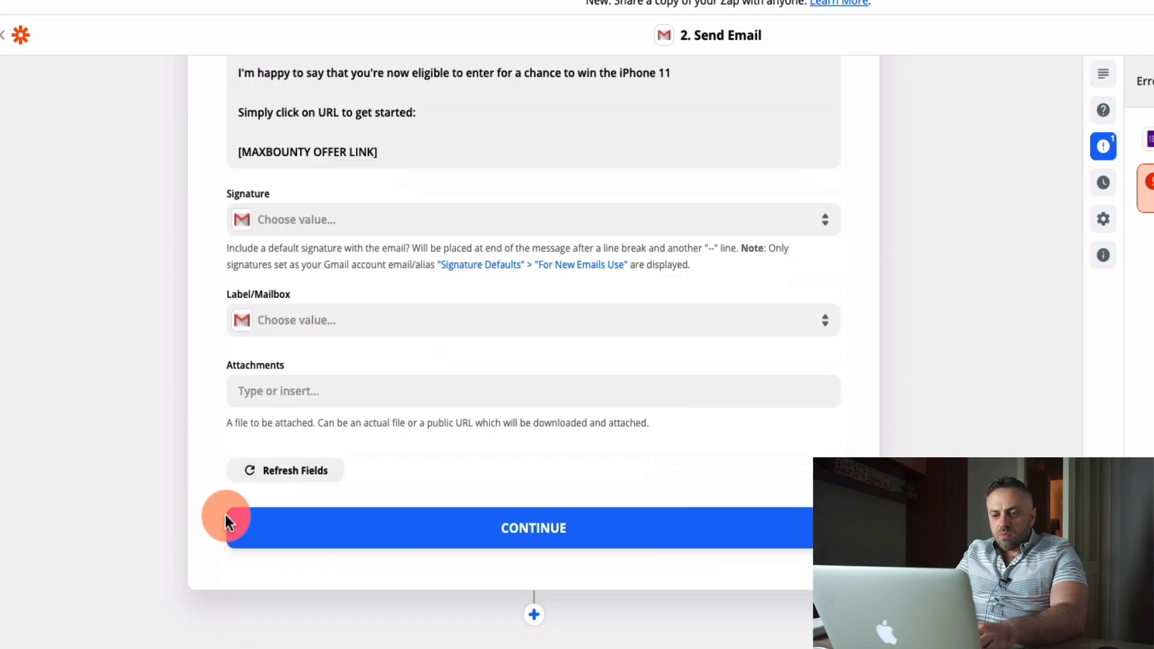
pyautogui.click(548, 533)
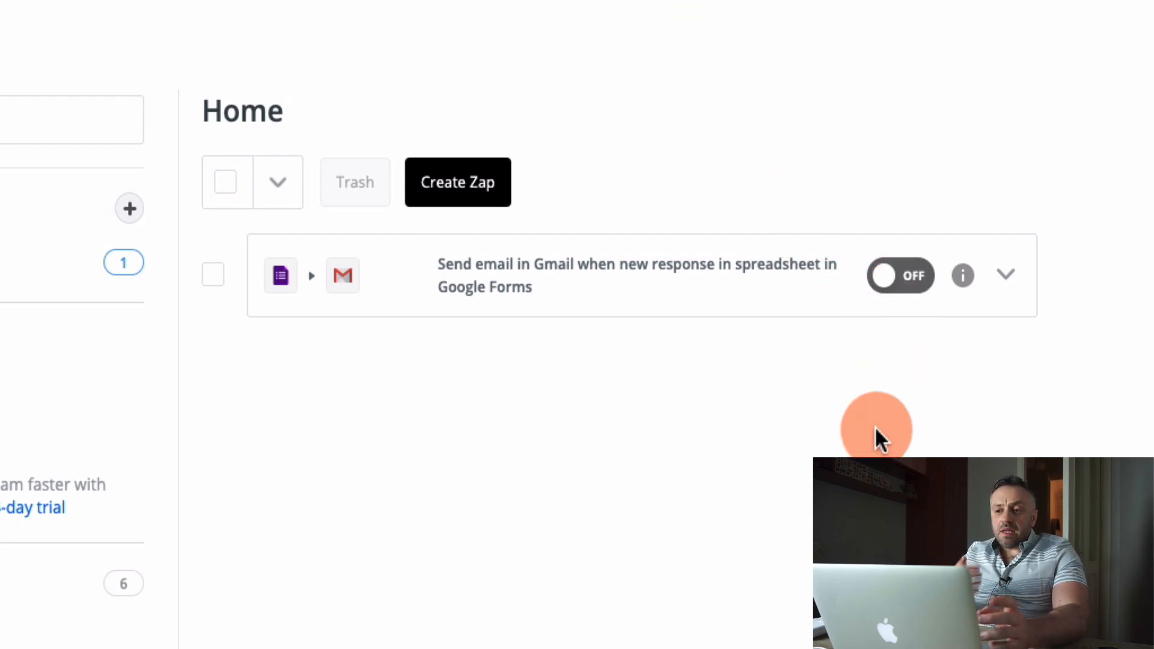
pyautogui.click(909, 278)
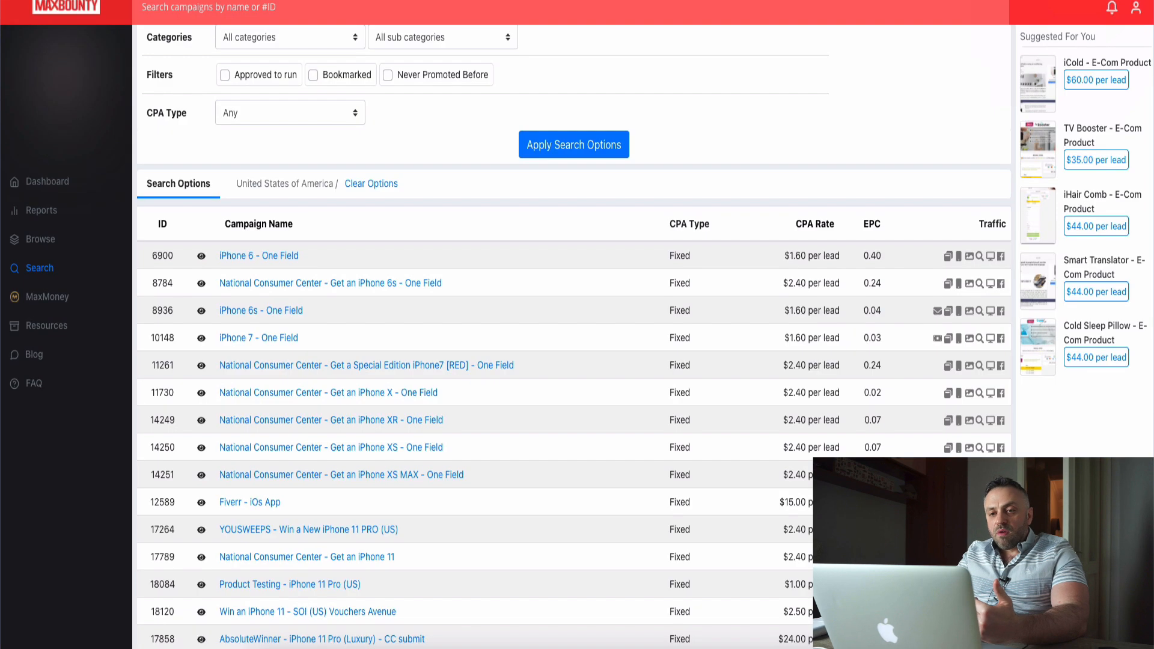
# Switch to MaxBounty and examine the "iphone" campaign results and their search options for the United States.
pyautogui.click(323, 71)
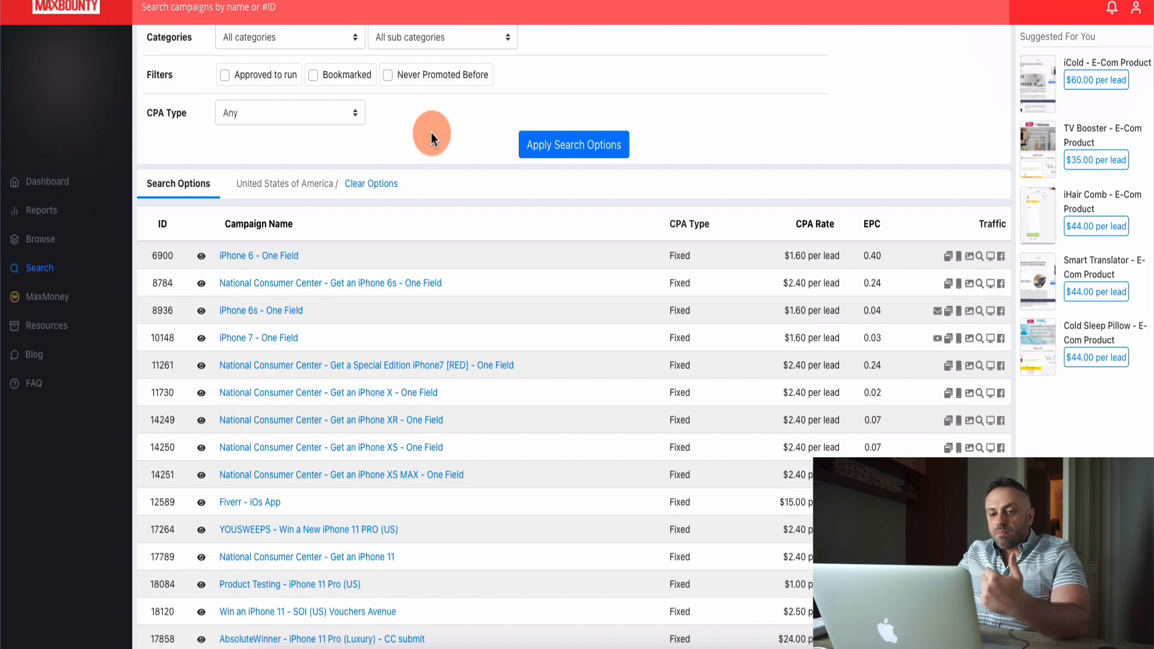
pyautogui.scroll(2, 550, 244)
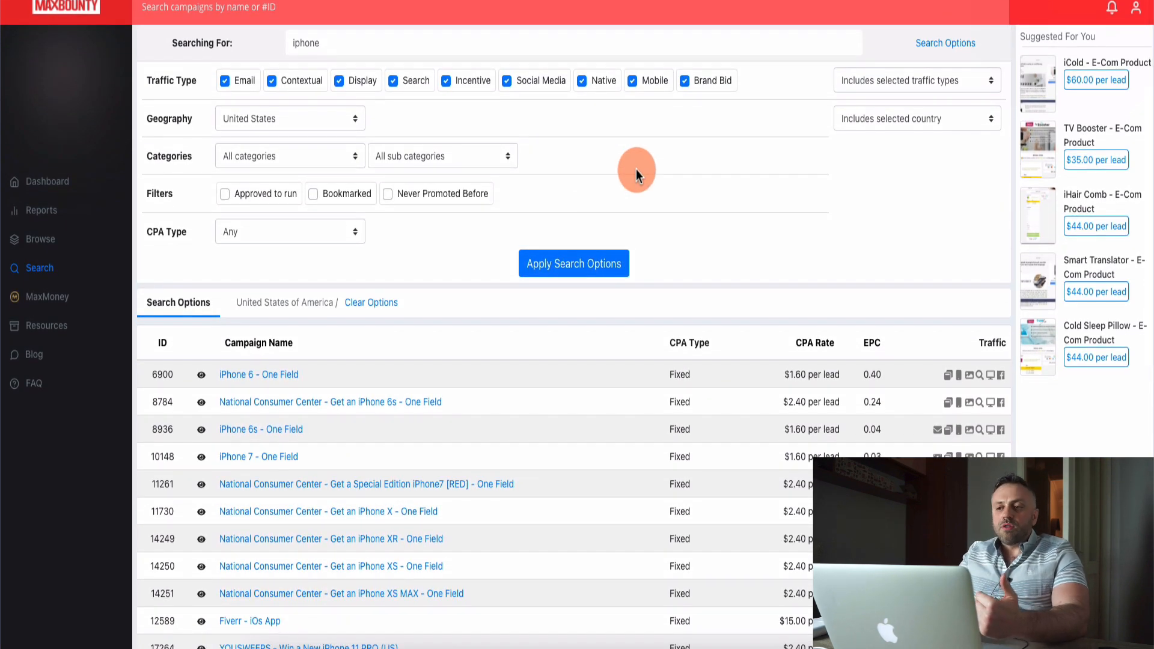
pyautogui.click(287, 156)
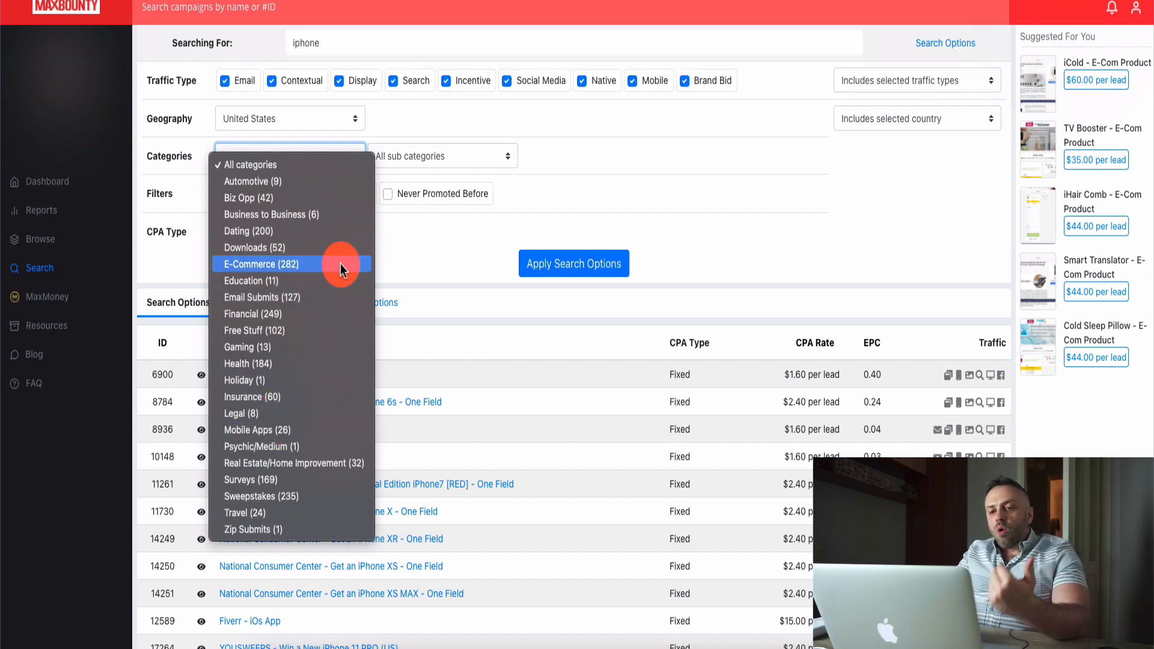
pyautogui.click(594, 206)
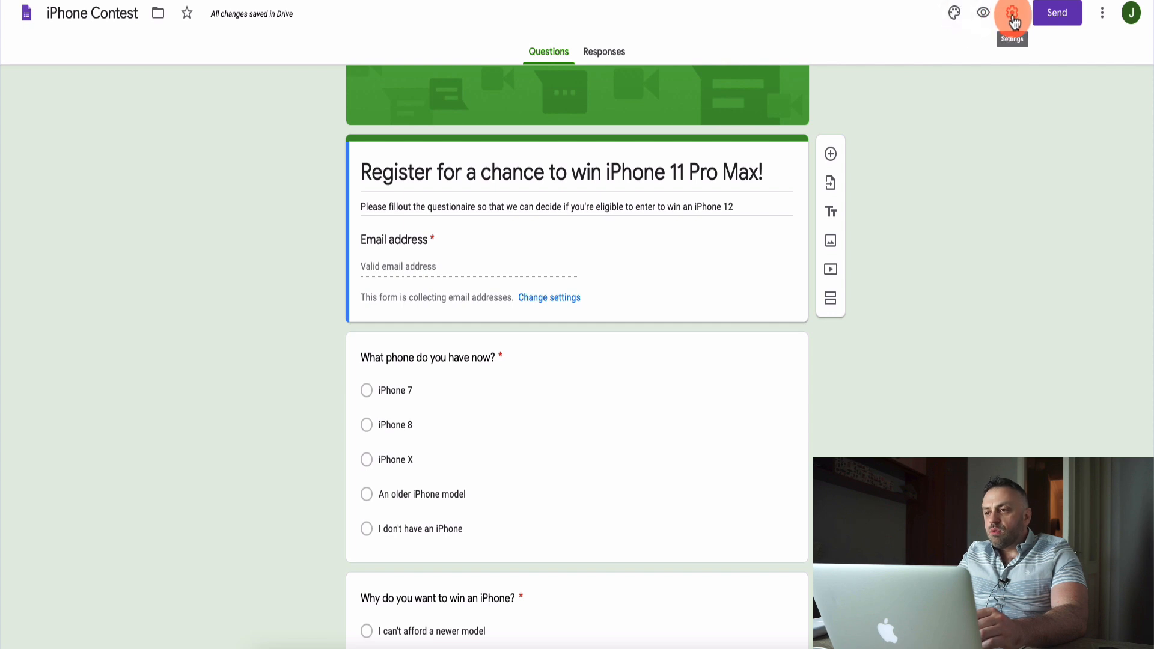
# Switch to the iPhone Contest form in Google Forms and preview its questions as a respondent sees them.
pyautogui.click(990, 17)
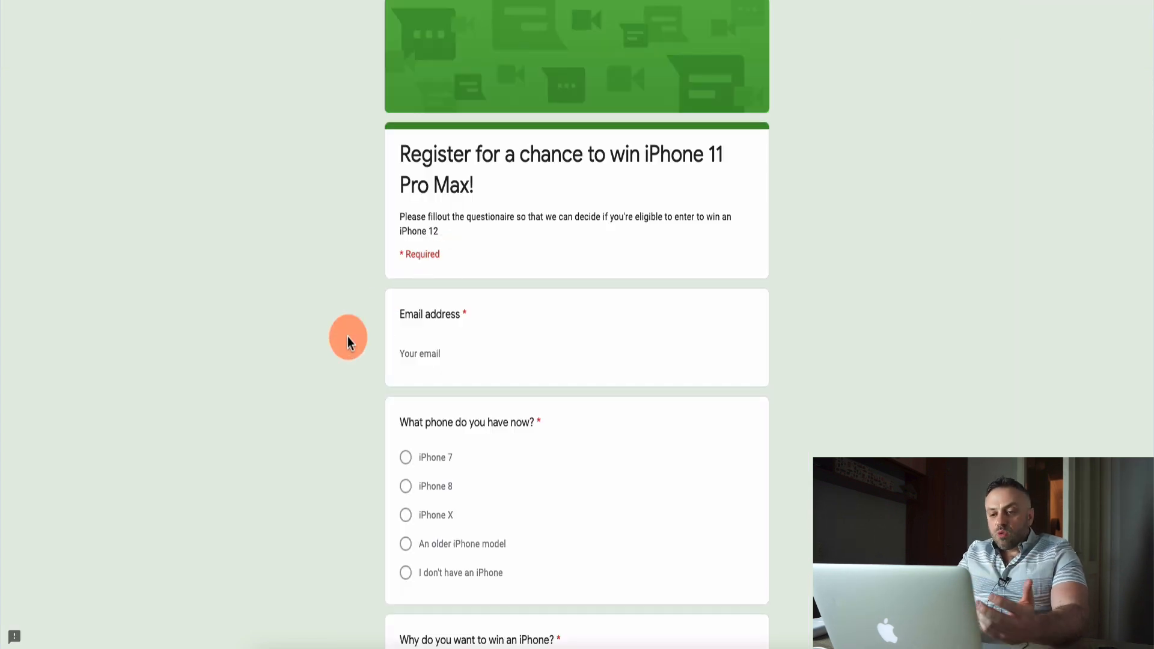
pyautogui.scroll(-8, 348, 336)
pyautogui.scroll(9, 348, 327)
pyautogui.scroll(-1, 367, 255)
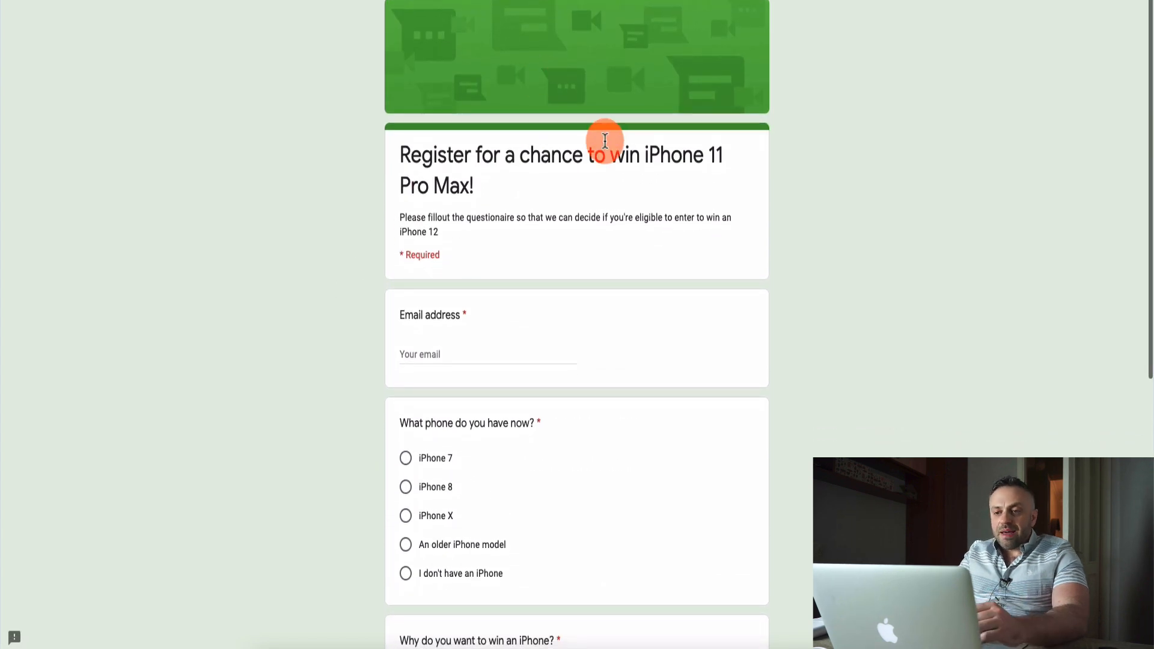
pyautogui.scroll(-8, 378, 316)
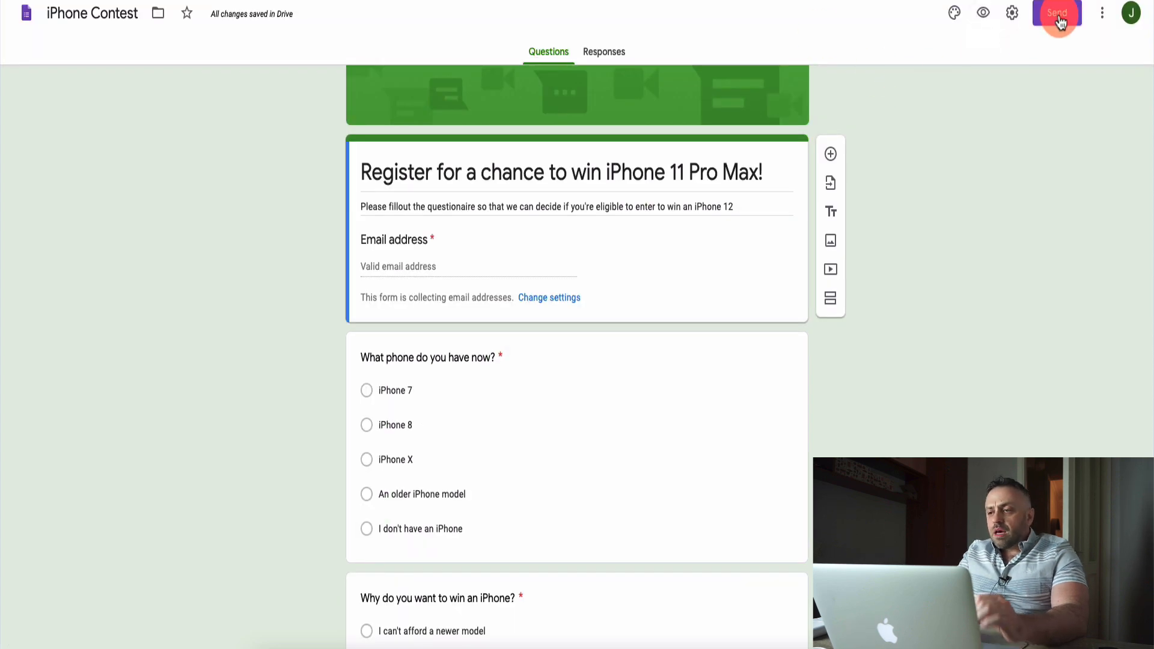
# Show the form's shareable link as a shortened URL, then close the send dialog without sending.
pyautogui.click(1060, 21)
pyautogui.click(472, 124)
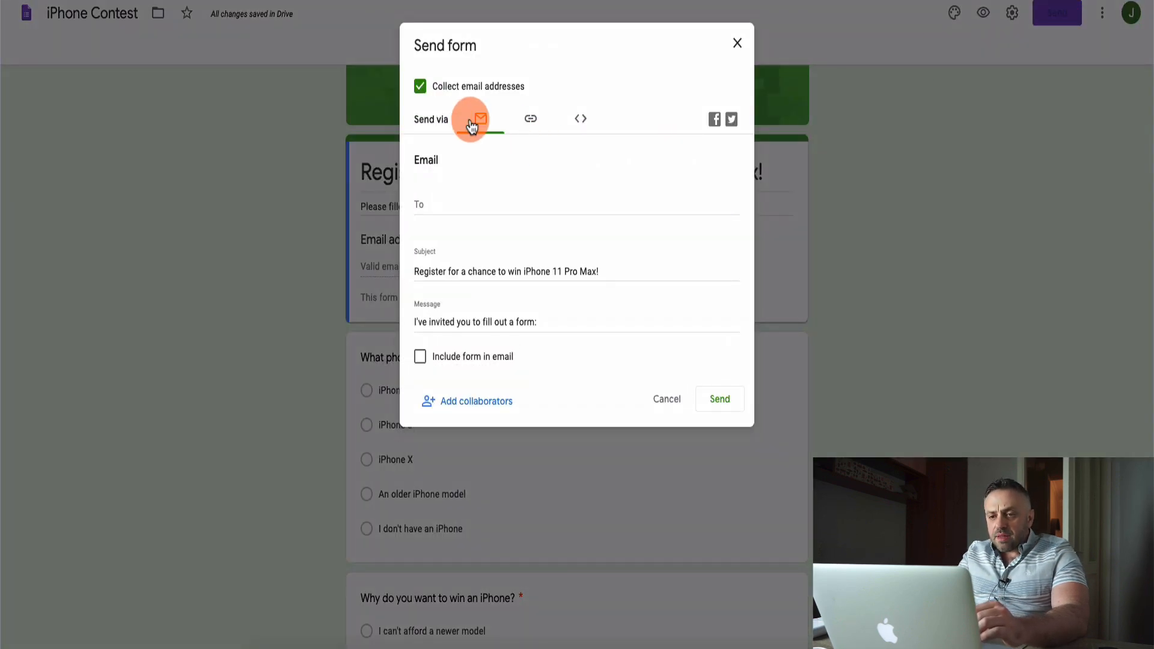
pyautogui.click(529, 123)
pyautogui.click(413, 218)
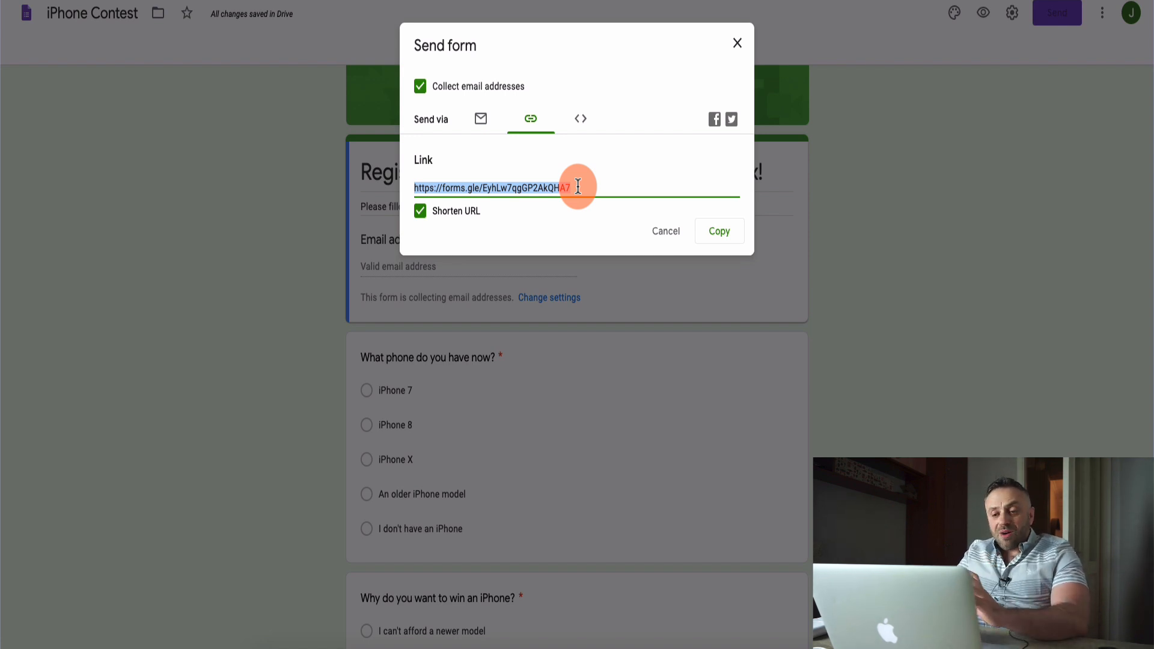
pyautogui.click(738, 43)
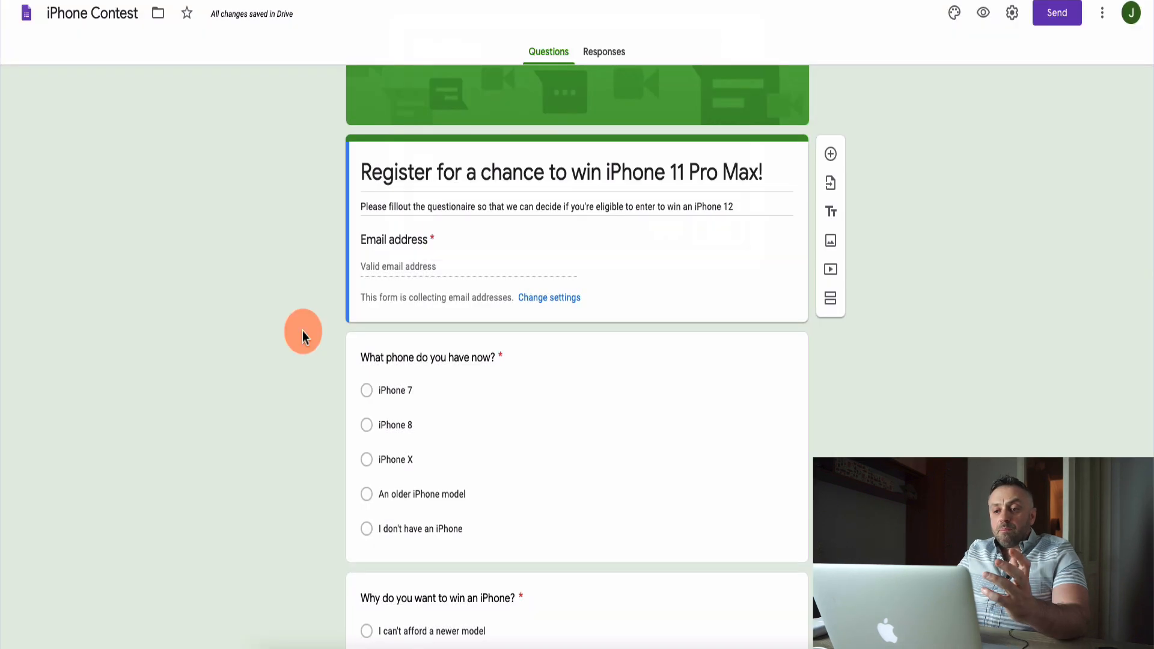
# Switch to the funnel diagram, review the direct and indirect linking paths, and return to the browser.
pyautogui.click(523, 634)
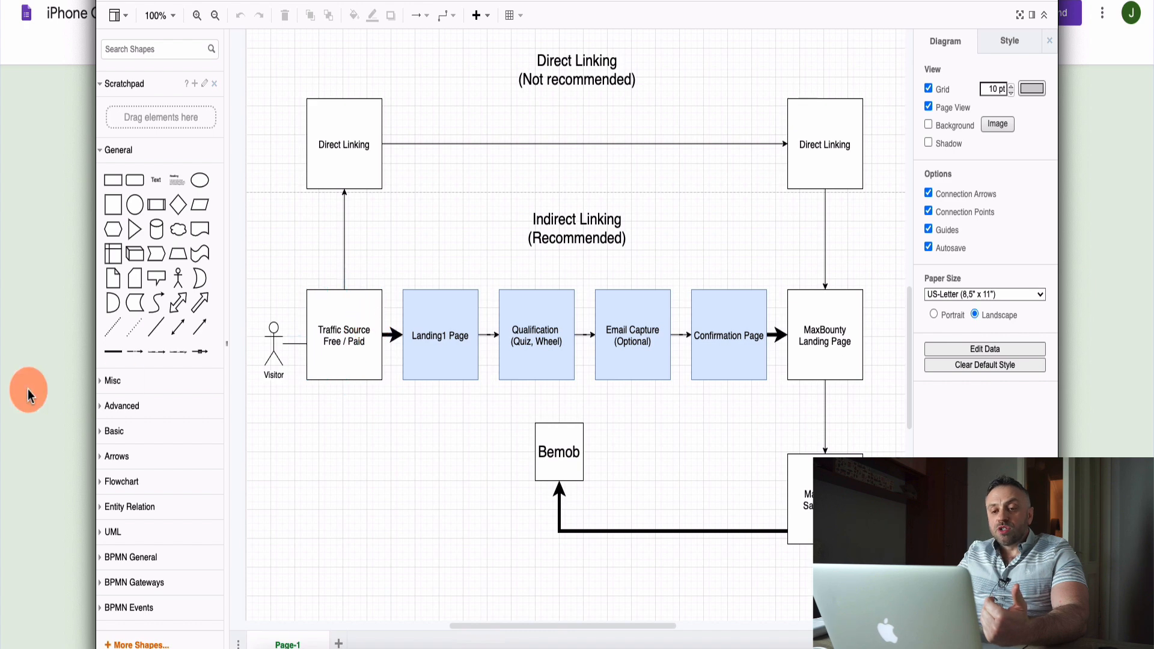
pyautogui.click(12, 387)
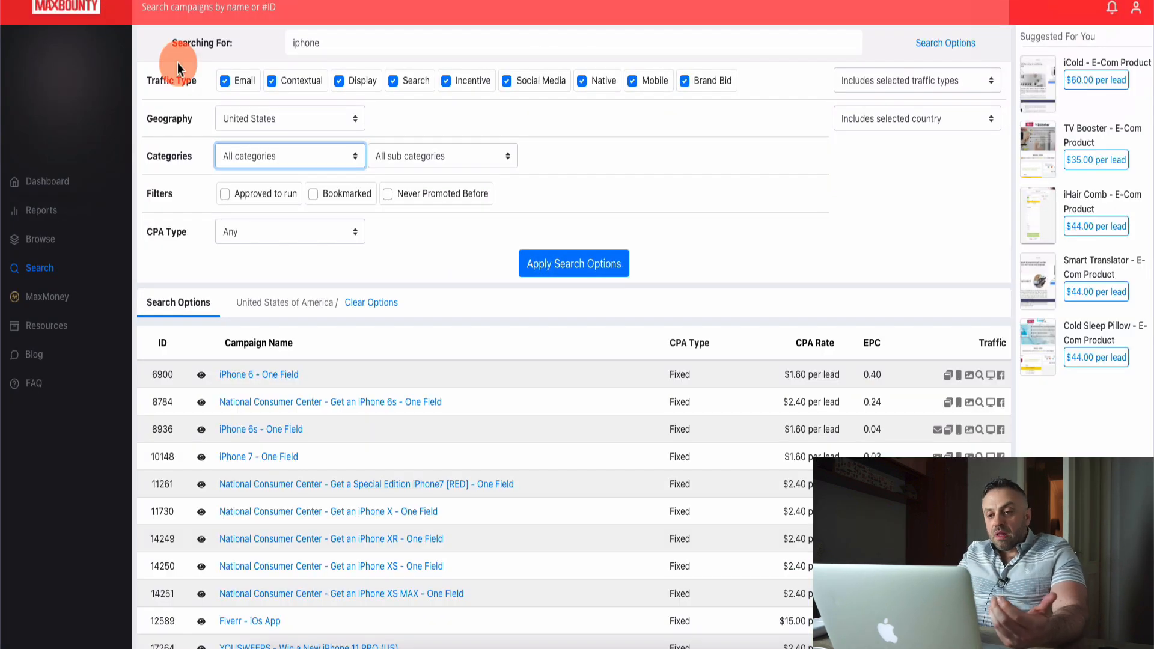
# Switch to MaxBounty and filter the "iphone" campaign search to the E-Commerce category.
pyautogui.click(329, 162)
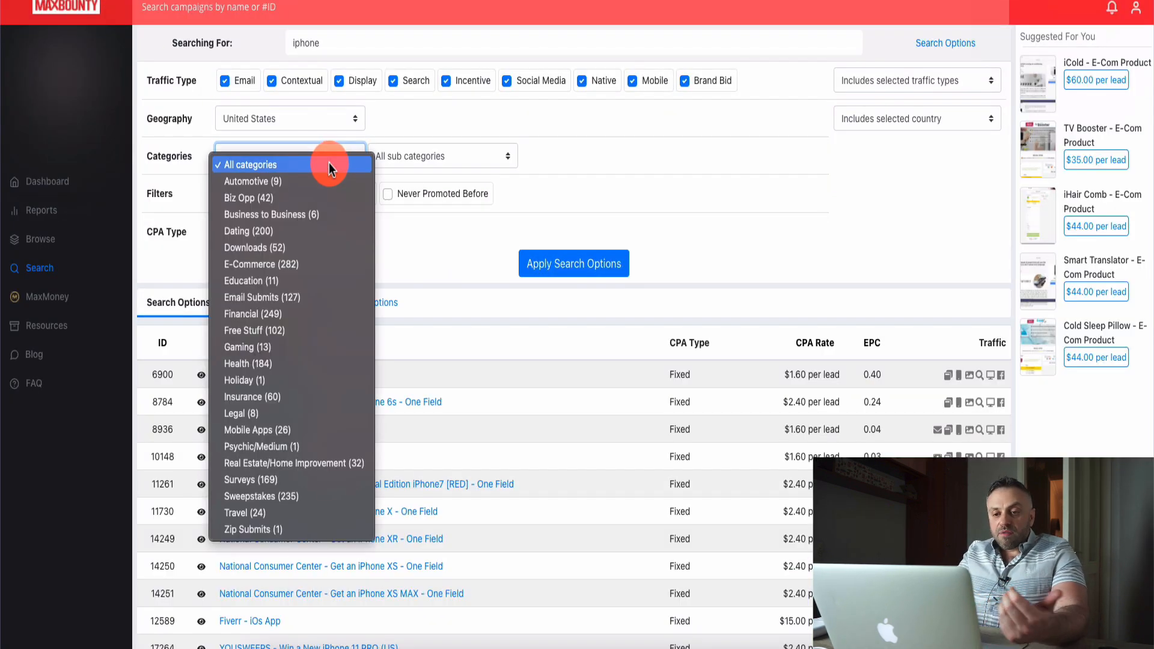
pyautogui.click(305, 264)
pyautogui.click(530, 271)
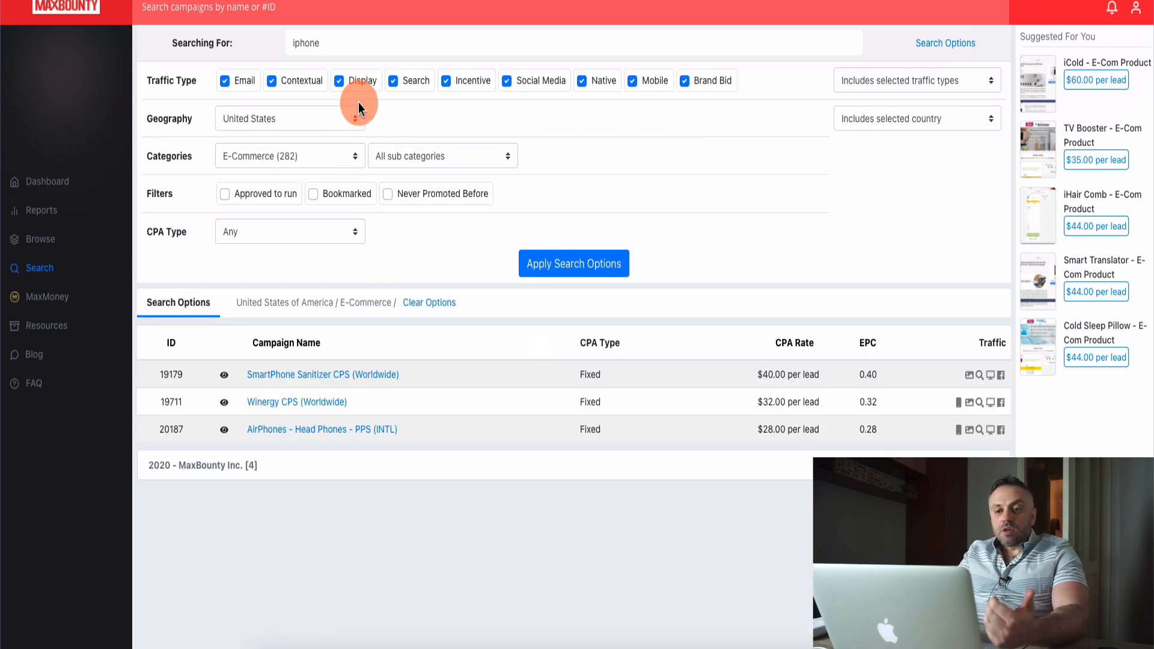
# Clear the search keyword, reapply the search for United States E-Commerce campaigns, and browse the listed offers.
pyautogui.click(413, 43)
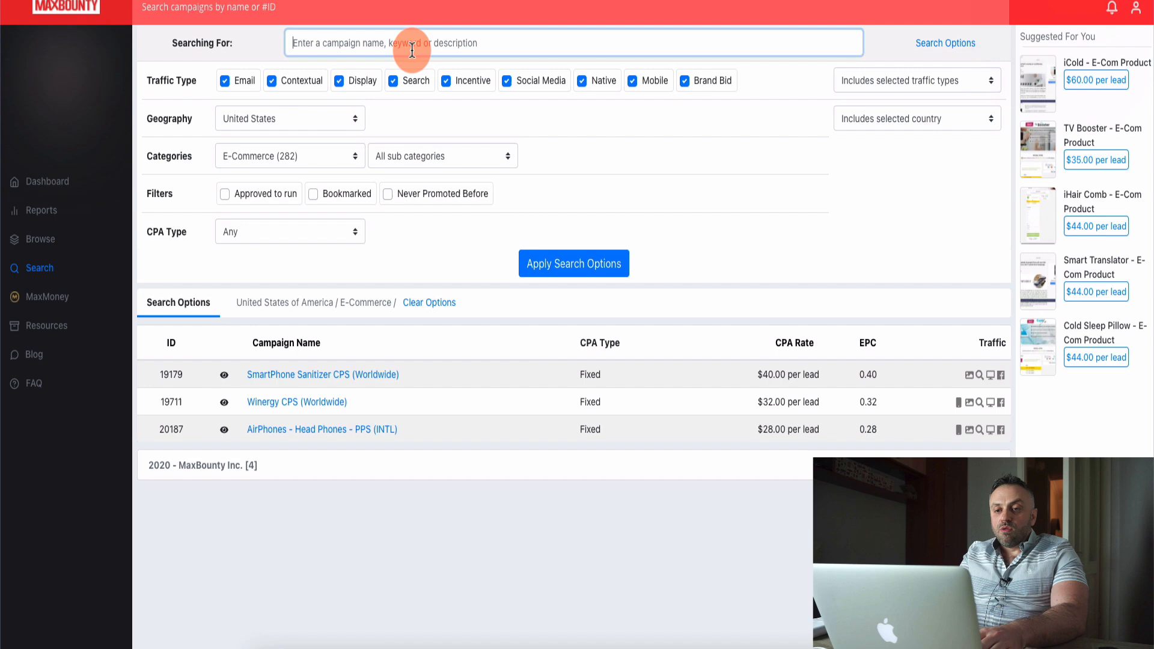
pyautogui.click(599, 265)
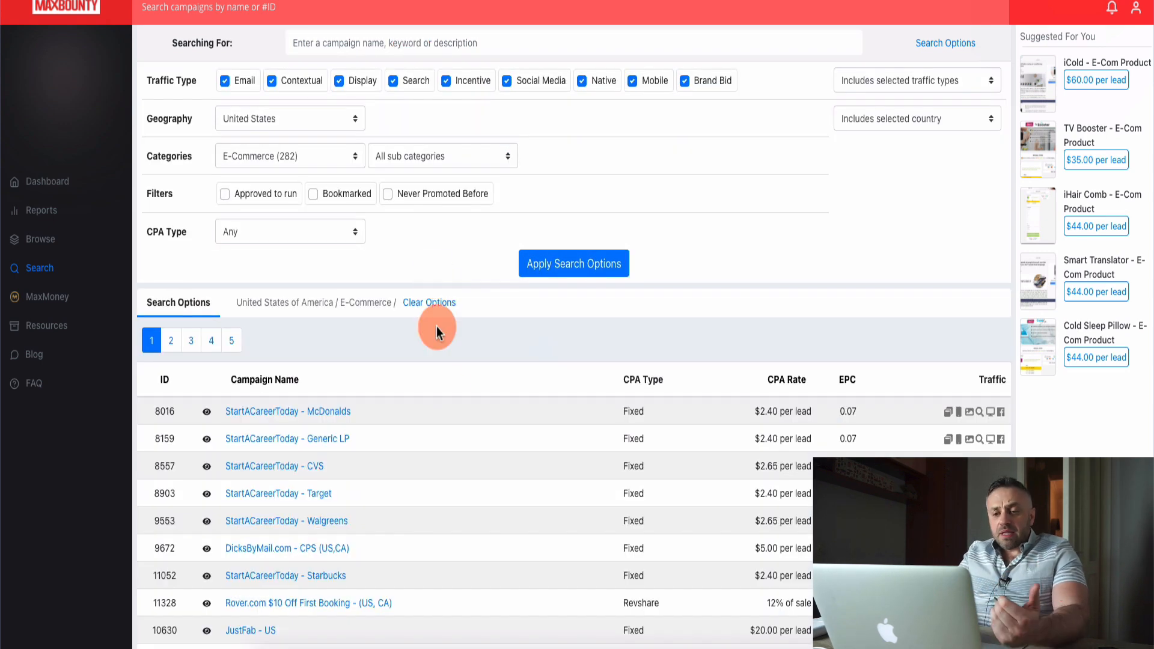
pyautogui.scroll(-3, 452, 361)
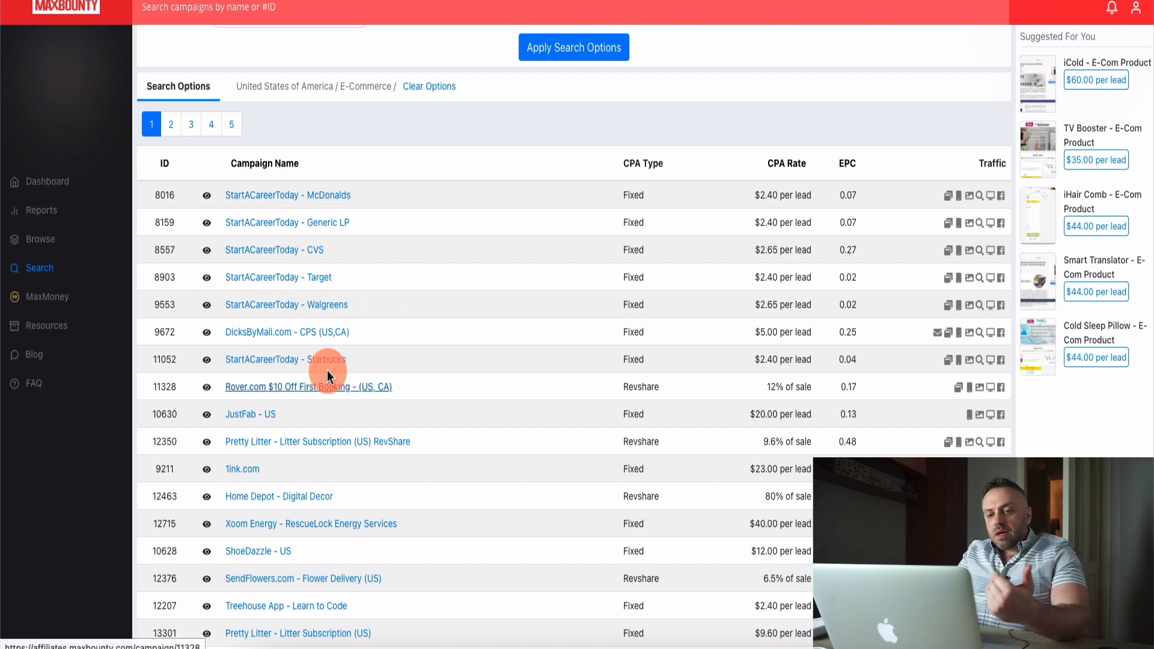
pyautogui.scroll(-2, 499, 424)
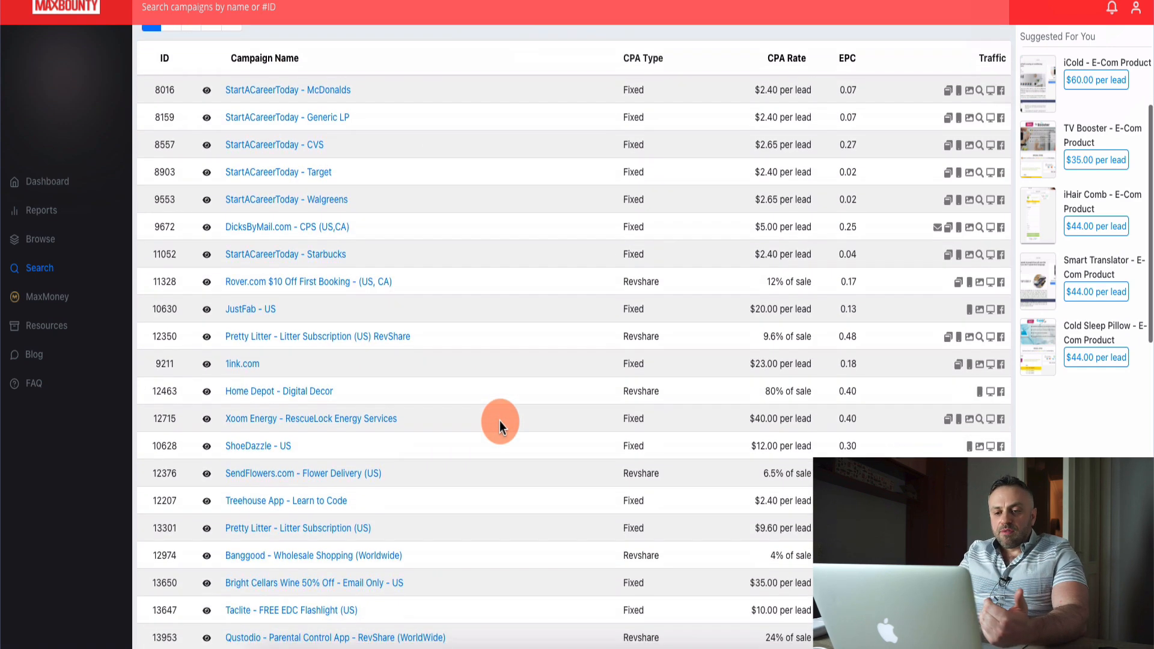